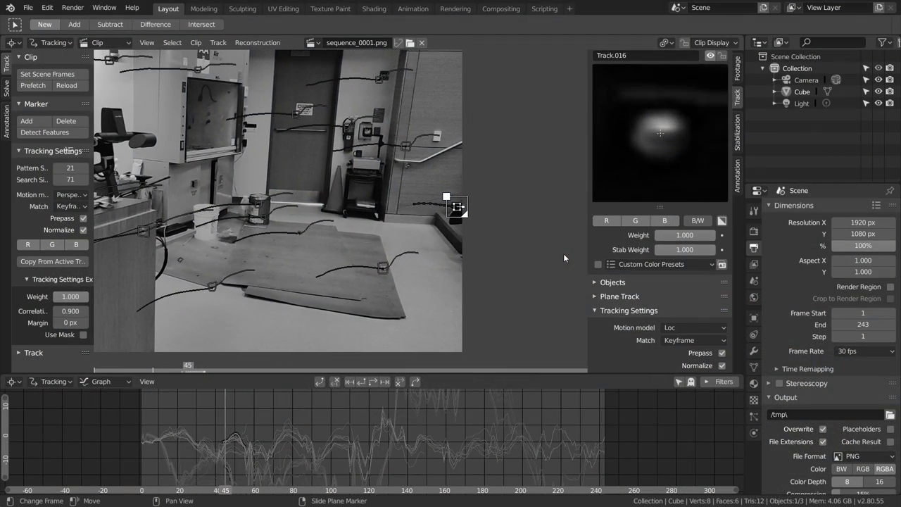
Step: Lock the view to the selected marker and track it forward from frame 45 to frame 178, enlarging the marker slightly
{"action": "key", "text": "l"}
{"action": "scroll", "coordinate": [401, 177], "scroll_direction": "up", "scroll_amount": 6}
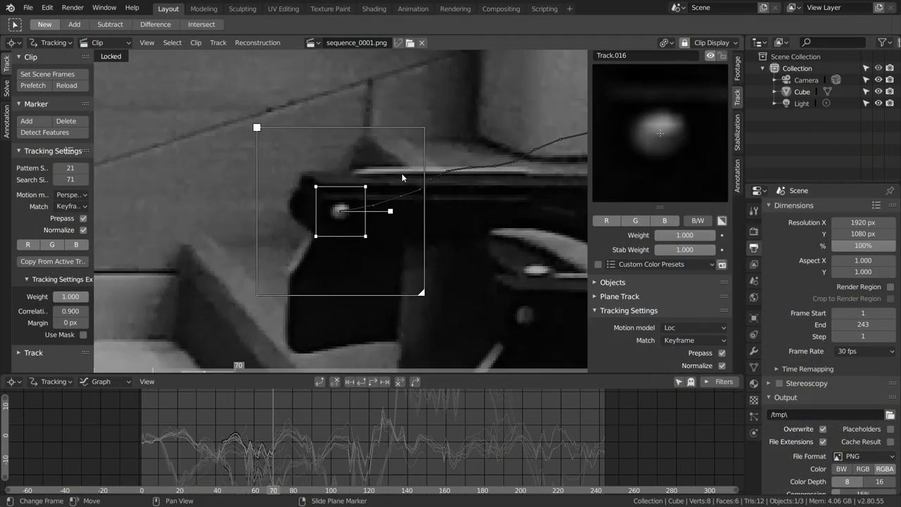
{"action": "key", "text": "ctrl+s"}
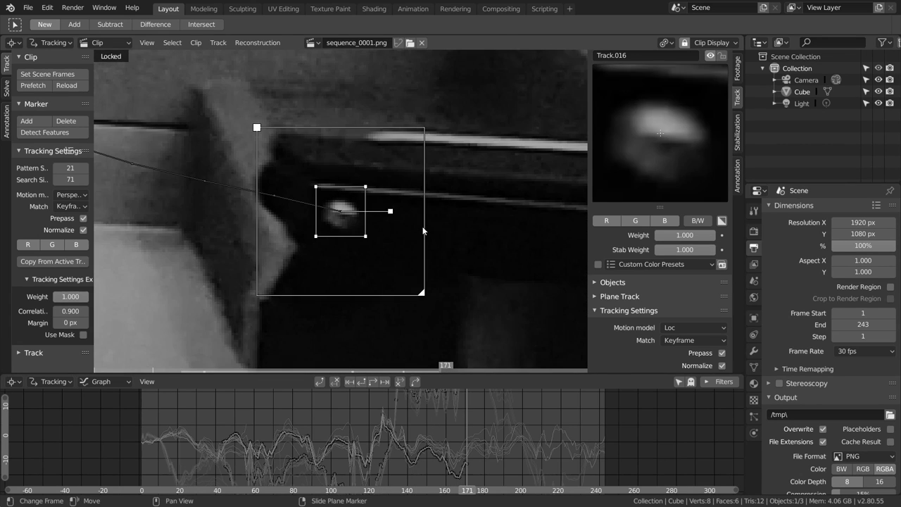
{"action": "key", "text": "s"}
{"action": "left_click", "coordinate": [690, 169]}
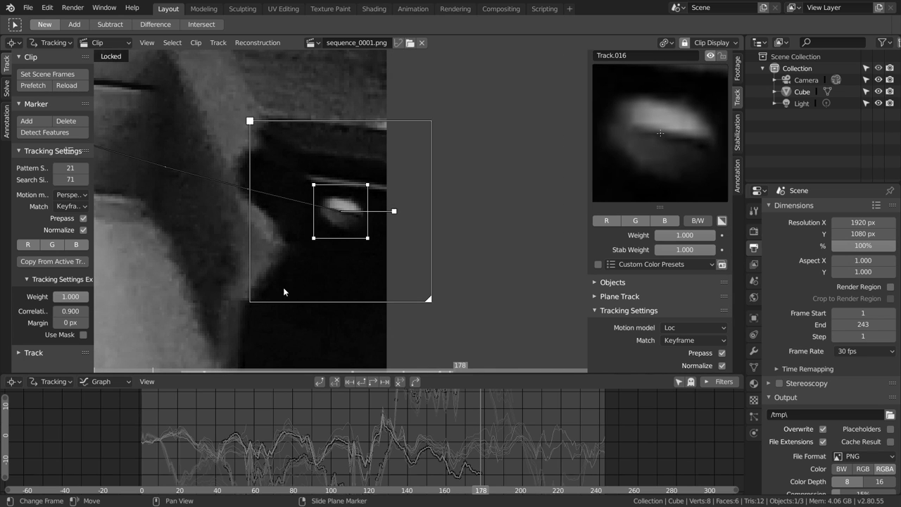
Step: Lock the finished track, return to frame 1, and place and scale a marker on the dark floor spot below the white bucket
{"action": "key", "text": "shift+Left"}
{"action": "scroll", "coordinate": [278, 277], "scroll_direction": "down", "scroll_amount": 4}
{"action": "scroll", "coordinate": [423, 251], "scroll_direction": "up", "scroll_amount": 5}
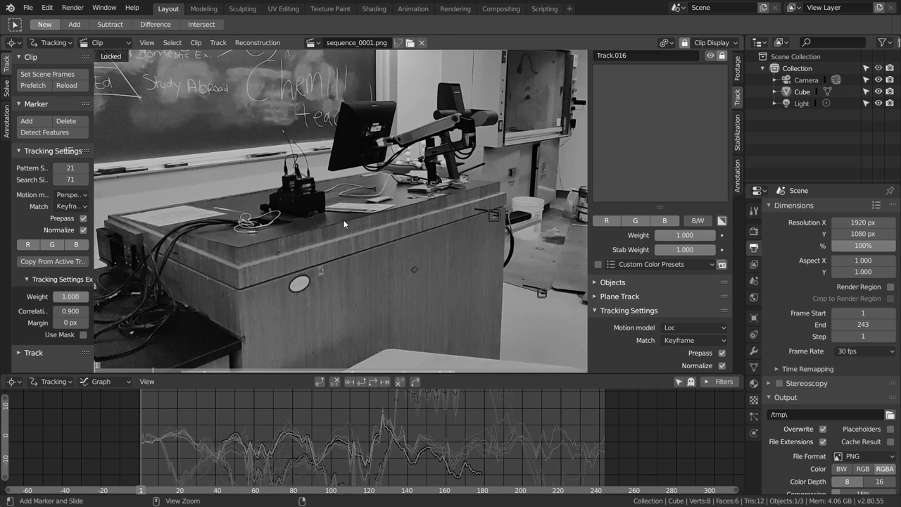
{"action": "key", "text": "ctrl+s"}
{"action": "scroll", "coordinate": [359, 226], "scroll_direction": "down", "scroll_amount": 4}
{"action": "scroll", "coordinate": [365, 237], "scroll_direction": "up", "scroll_amount": 4}
{"action": "mouse_move", "coordinate": [365, 237]}
{"action": "middle_mouse_down"}
{"action": "mouse_move", "coordinate": [339, 203]}
{"action": "mouse_move", "coordinate": [327, 212]}
{"action": "middle_mouse_up"}
{"action": "scroll", "coordinate": [327, 212], "scroll_direction": "up", "scroll_amount": 7}
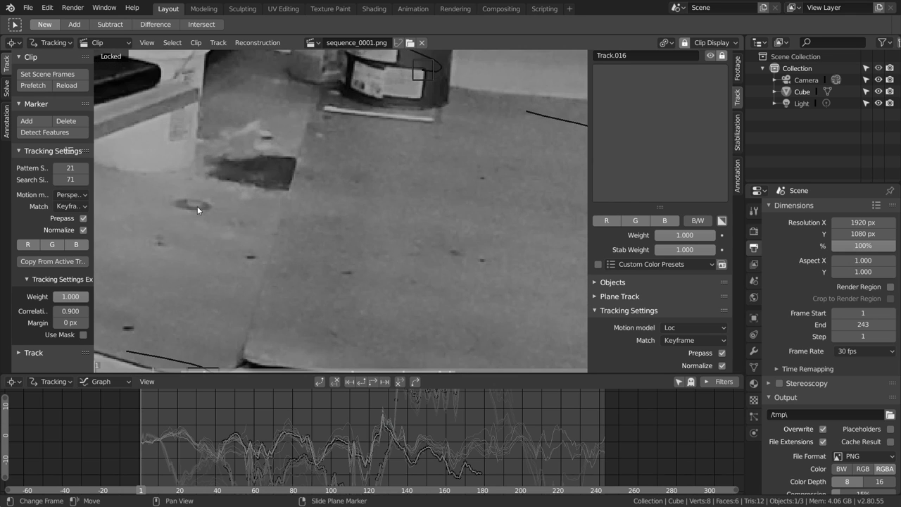
{"action": "left_click", "coordinate": [195, 206], "text": "ctrl"}
{"action": "key", "text": "s"}
{"action": "left_click", "coordinate": [393, 205]}
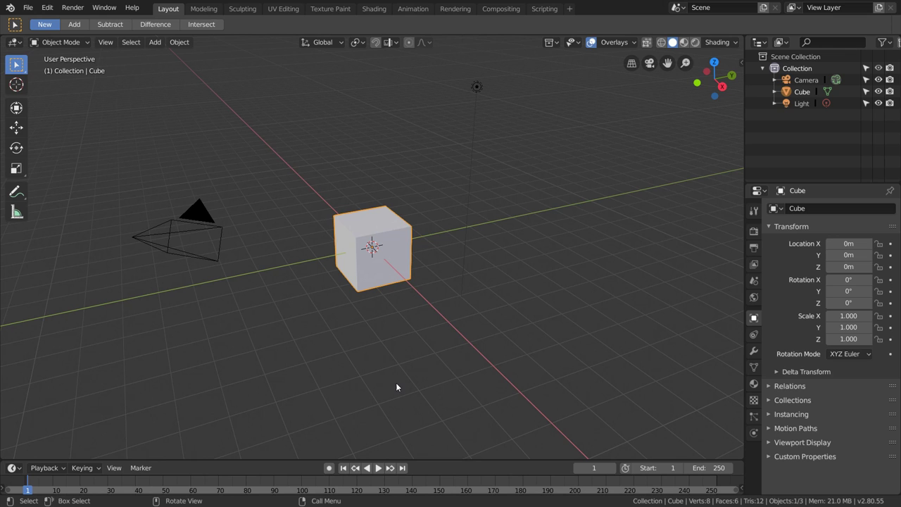
Step: Switch the main area to the Movie Clip Editor and open Footage.mp4 from the Desktop
{"action": "left_click", "coordinate": [15, 43]}
{"action": "left_click", "coordinate": [42, 176]}
{"action": "key", "text": "alt+o"}
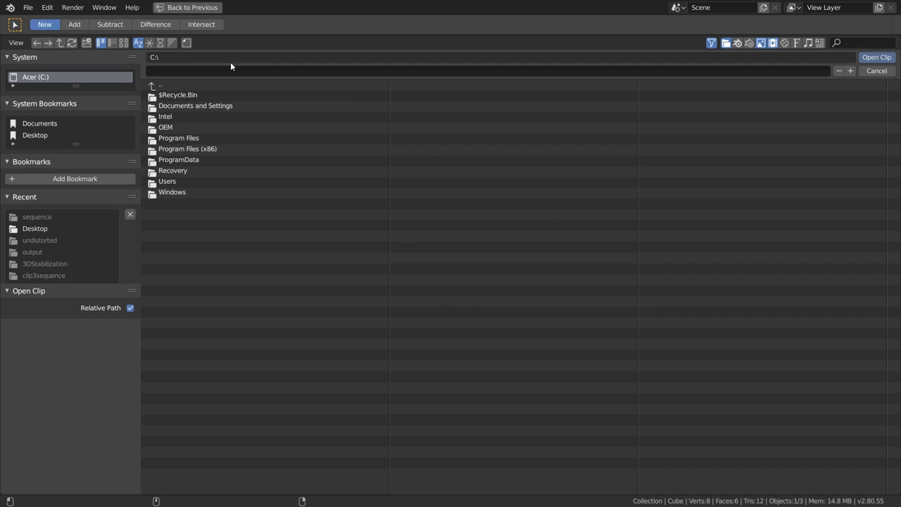
{"action": "left_click", "coordinate": [35, 228]}
{"action": "double_click", "coordinate": [176, 139]}
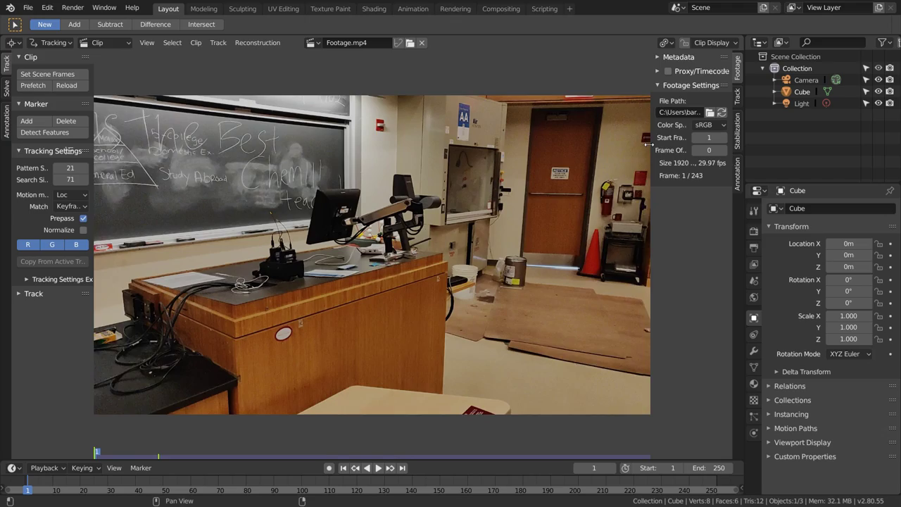
Step: Widen the footage settings, set the scene frame rate to 29.97 fps, and match the scene frame range to the clip
{"action": "left_click_drag", "start_coordinate": [649, 145], "coordinate": [567, 154]}
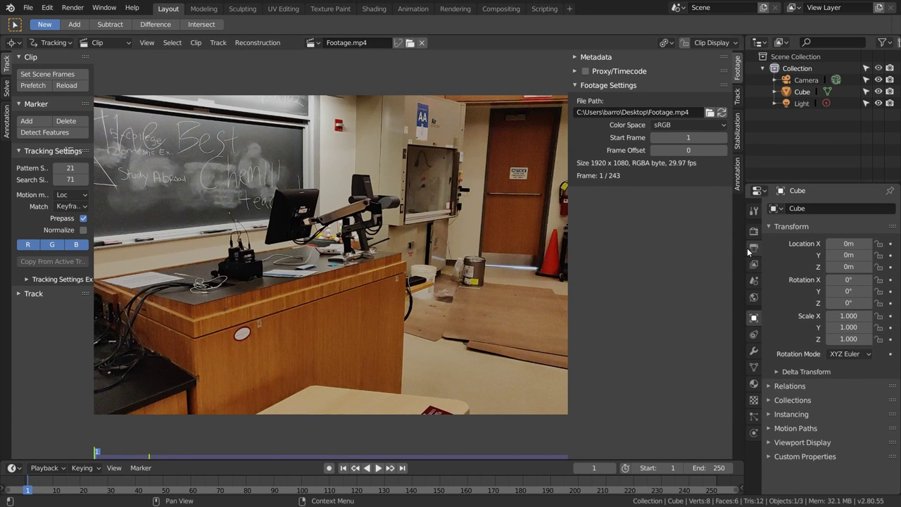
{"action": "left_click", "coordinate": [750, 254]}
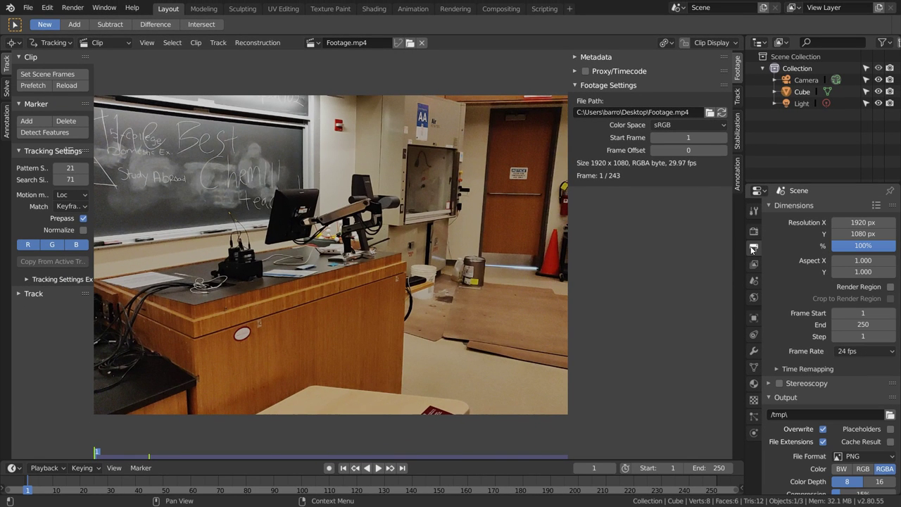
{"action": "left_click", "coordinate": [859, 347]}
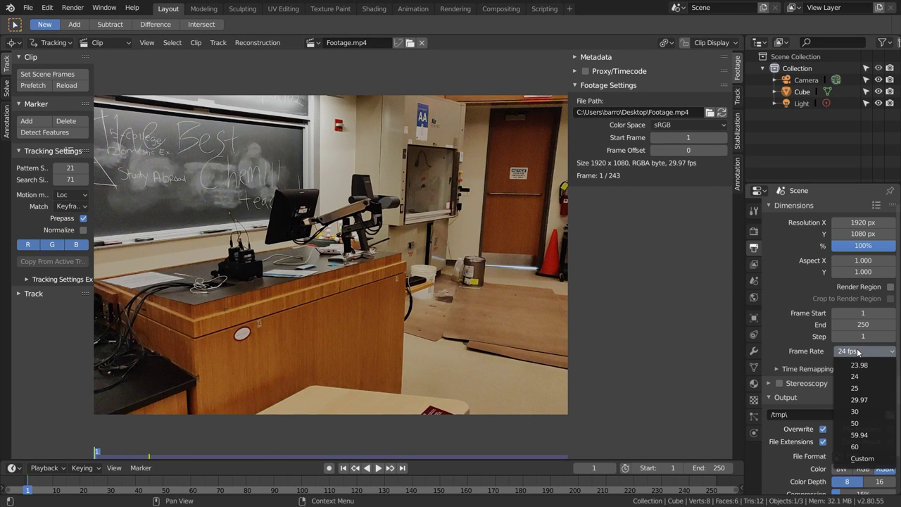
{"action": "left_click", "coordinate": [864, 400]}
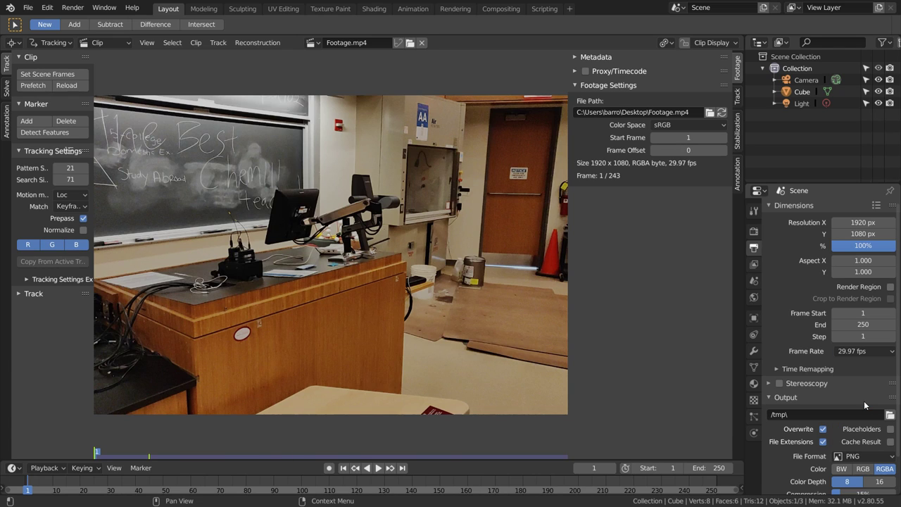
{"action": "left_click", "coordinate": [55, 75]}
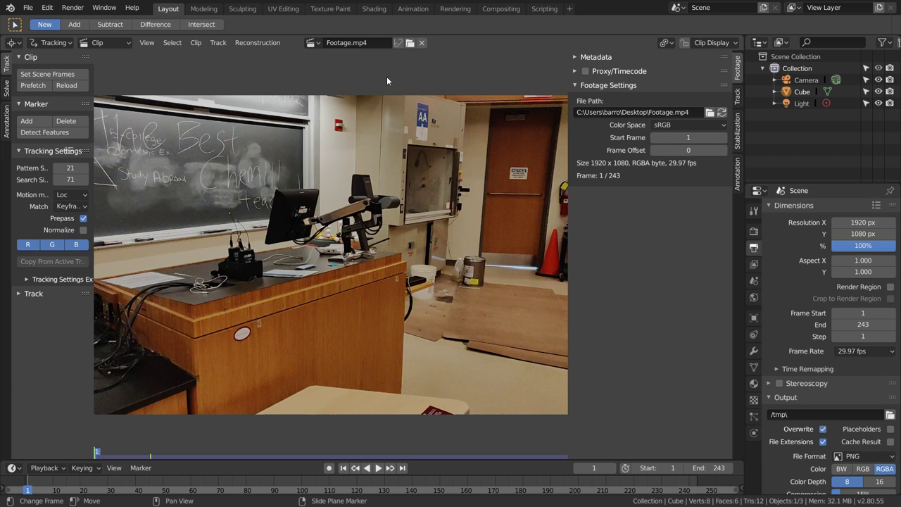
Step: Enable nodes in the Compositing workspace and delete the Render Layers node
{"action": "left_click", "coordinate": [501, 8]}
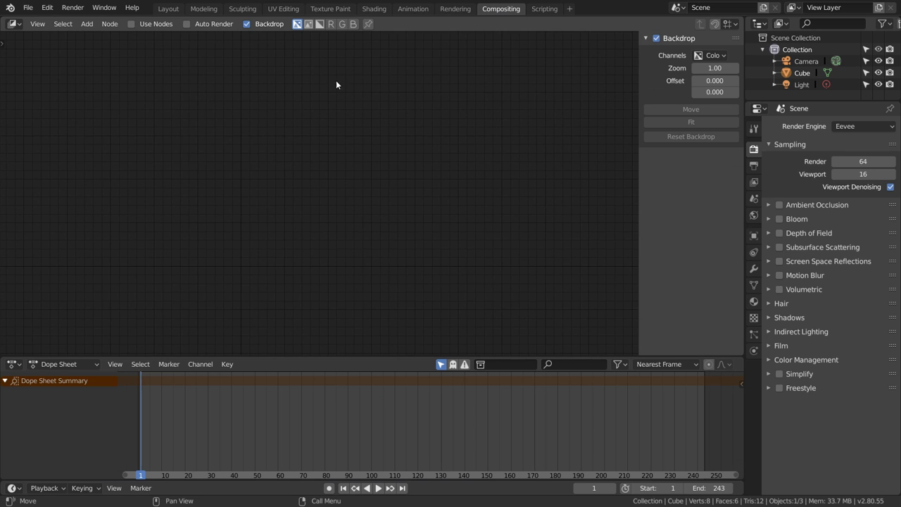
{"action": "left_click", "coordinate": [132, 24]}
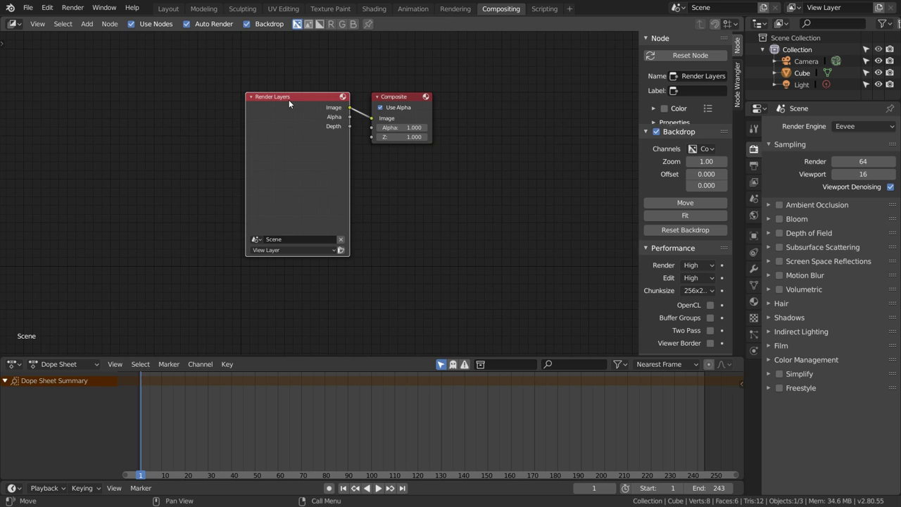
{"action": "left_click_drag", "start_coordinate": [288, 104], "coordinate": [226, 105]}
{"action": "key", "text": "x"}
Step: Add a Movie Clip node using Footage.mp4 and connect its Image output to the Composite node's Image input
{"action": "key", "text": "shift+a"}
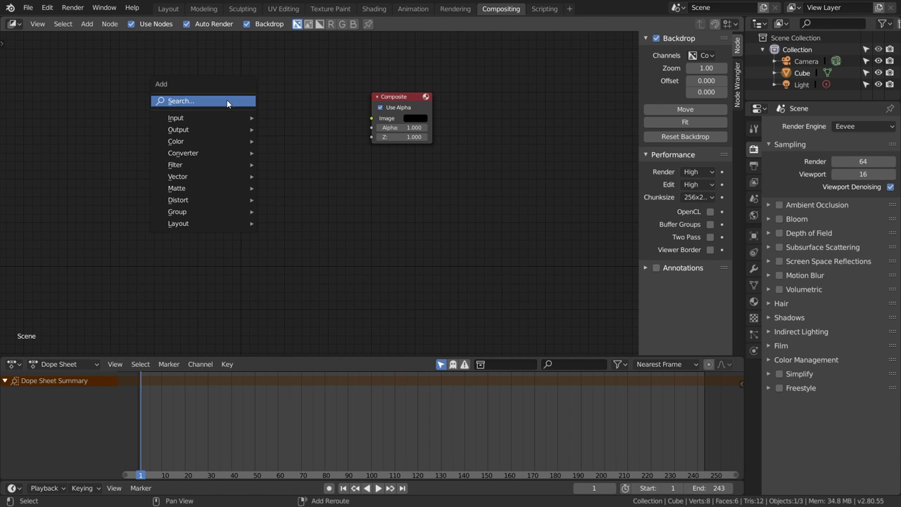
{"action": "mouse_move", "coordinate": [237, 119]}
{"action": "left_click", "coordinate": [297, 185]}
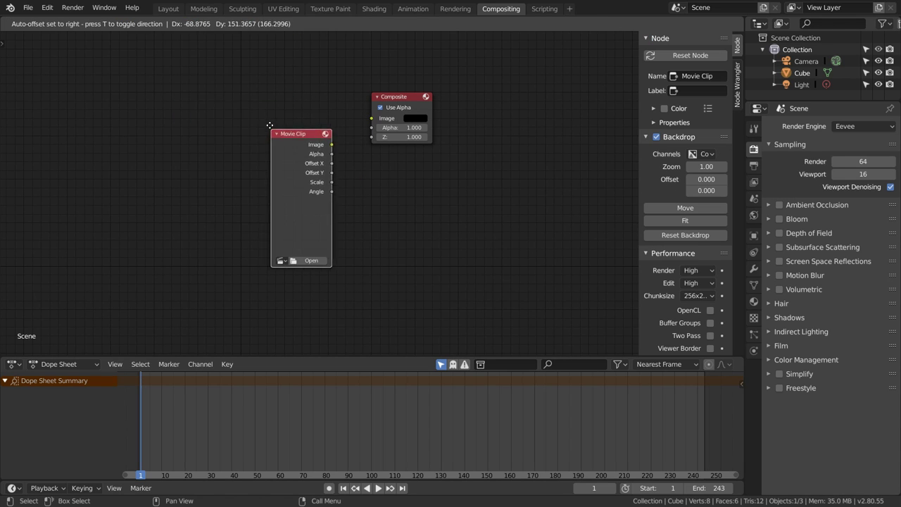
{"action": "left_click", "coordinate": [319, 107]}
{"action": "left_click_drag", "start_coordinate": [318, 107], "coordinate": [371, 118]}
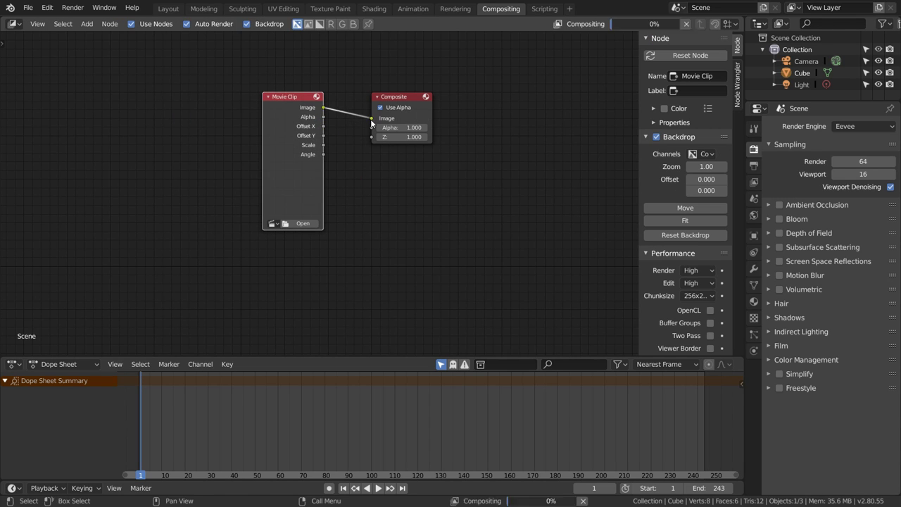
{"action": "left_click", "coordinate": [274, 224]}
{"action": "left_click", "coordinate": [288, 239]}
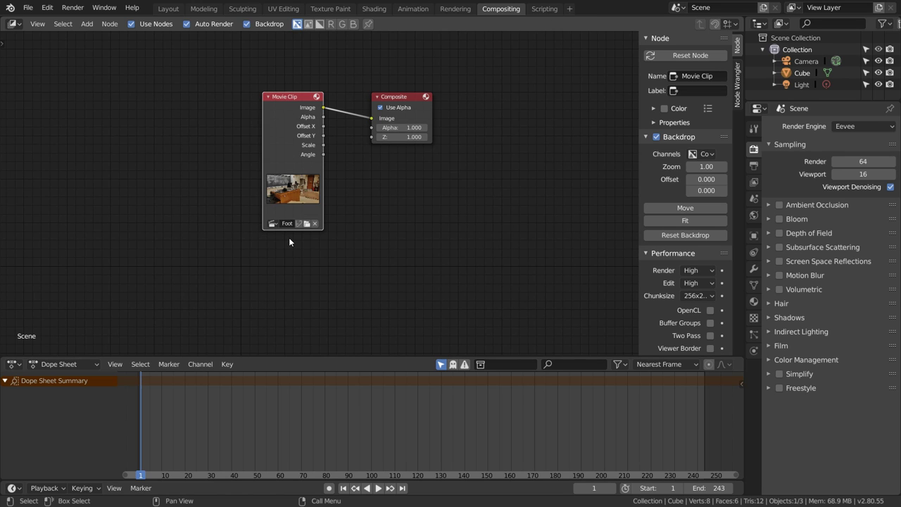
Step: Preview the Movie Clip node through a Viewer node with the backdrop at 0.58 zoom, and scrub to frame 110
{"action": "left_click", "coordinate": [292, 105], "text": "ctrl+shift"}
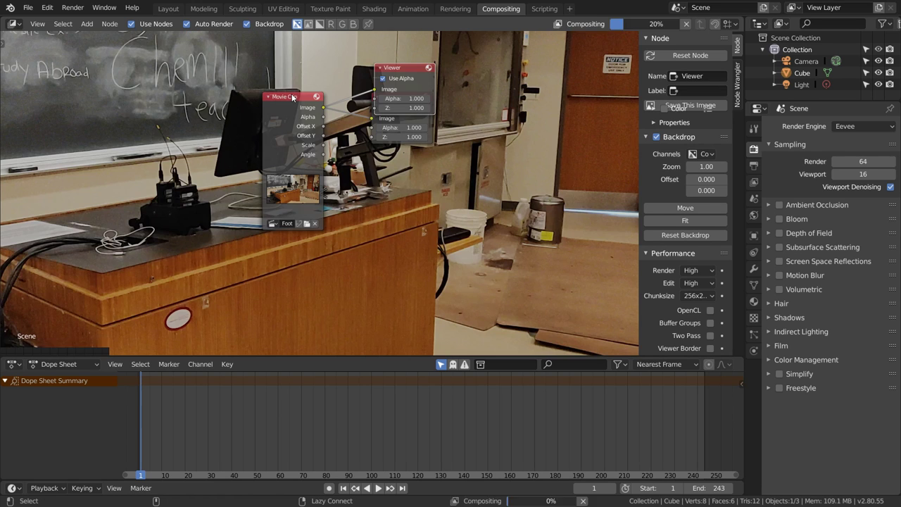
{"action": "scroll", "coordinate": [320, 194], "scroll_direction": "down", "scroll_amount": 1}
{"action": "left_click_drag", "start_coordinate": [395, 93], "coordinate": [402, 227]}
{"action": "key", "text": "v"}
{"action": "key", "text": "v"}
{"action": "key", "text": "v"}
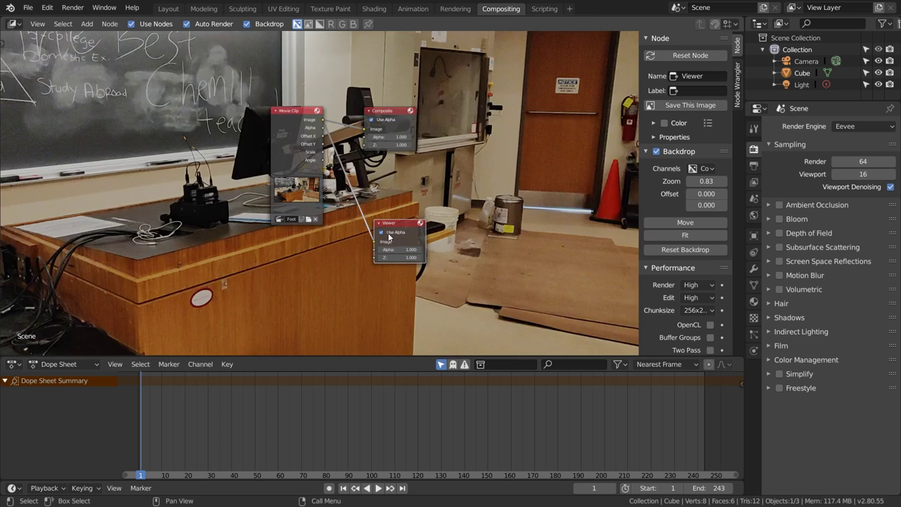
{"action": "key", "text": "v"}
{"action": "right_click_drag", "start_coordinate": [261, 440], "coordinate": [394, 433]}
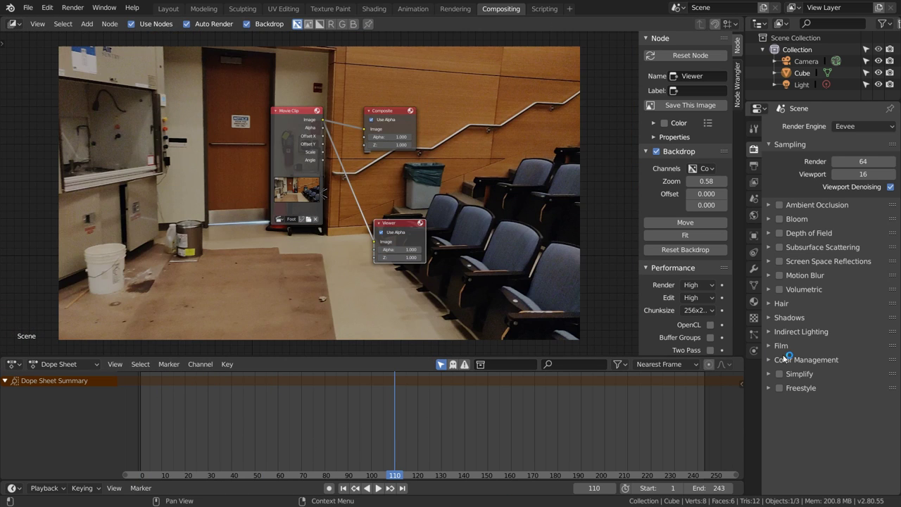
Step: Set the color management View Transform to Default and the Look to None
{"action": "left_click", "coordinate": [785, 360]}
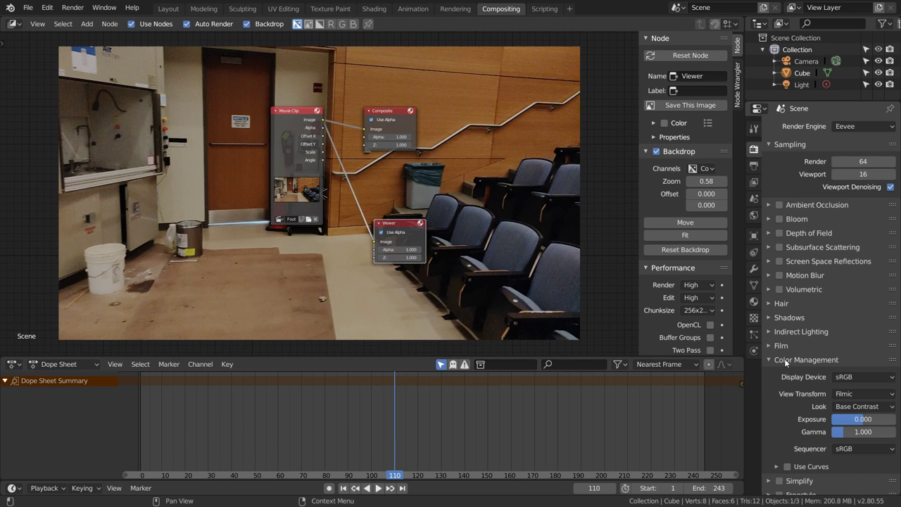
{"action": "left_click", "coordinate": [852, 395]}
{"action": "left_click", "coordinate": [849, 381]}
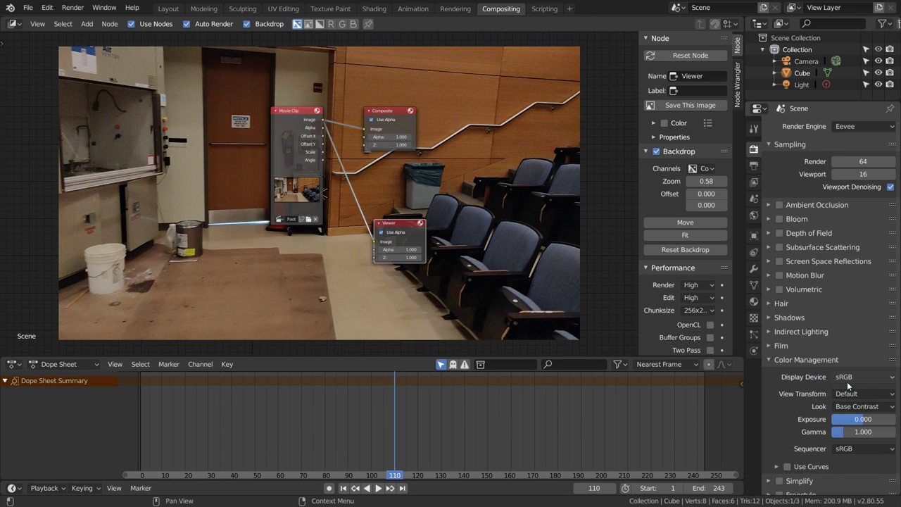
{"action": "left_click", "coordinate": [852, 407]}
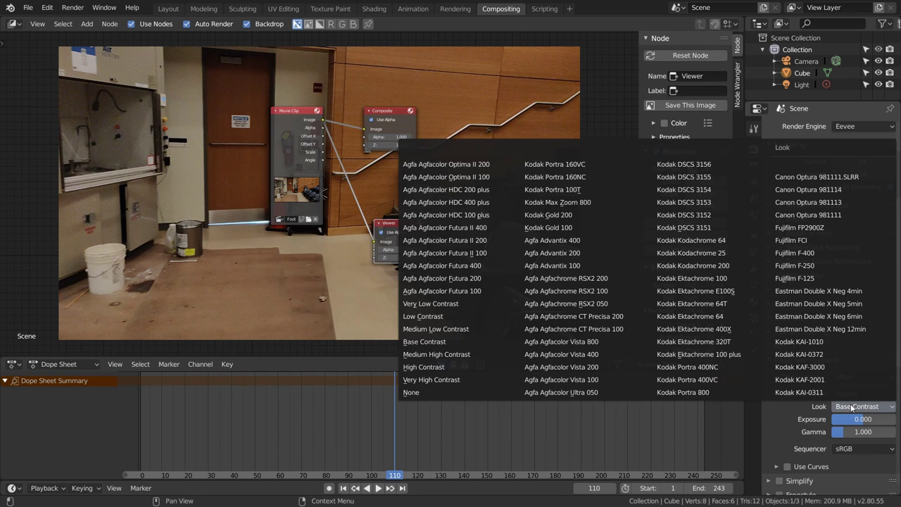
{"action": "left_click", "coordinate": [446, 392]}
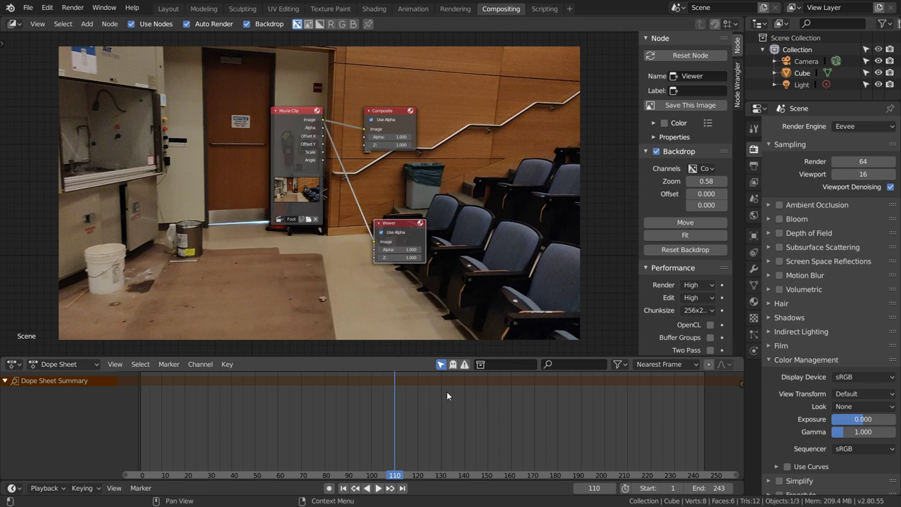
Step: Create a folder named sequence on the Desktop and open it as the render output location
{"action": "left_click", "coordinate": [753, 166]}
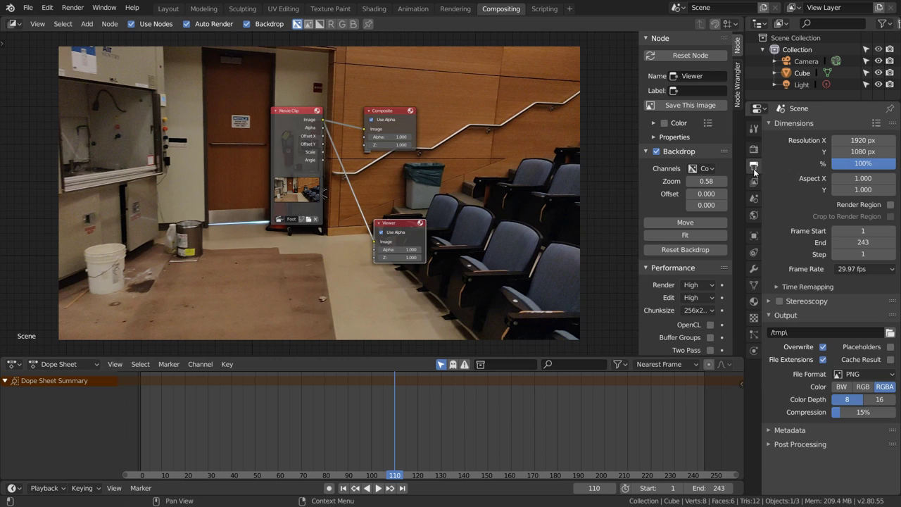
{"action": "left_click", "coordinate": [890, 332]}
{"action": "left_click", "coordinate": [39, 115]}
{"action": "left_click", "coordinate": [87, 25]}
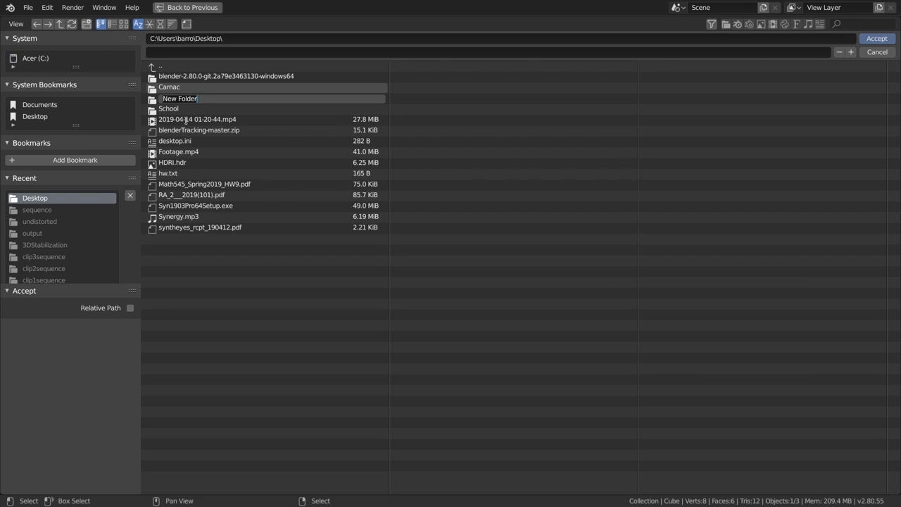
{"action": "type", "text": "sequence"}
{"action": "key", "text": "Return"}
{"action": "left_click", "coordinate": [175, 110]}
Step: Name the output files sequence_ with 0% PNG compression and render the animation
{"action": "left_click", "coordinate": [184, 53]}
{"action": "type", "text": "seq"}
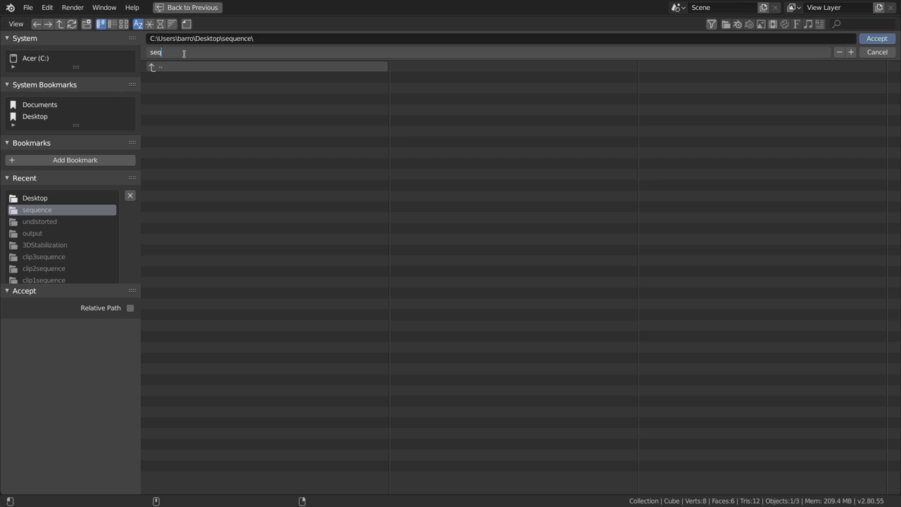
{"action": "type", "text": "uence_"}
{"action": "key", "text": "Return"}
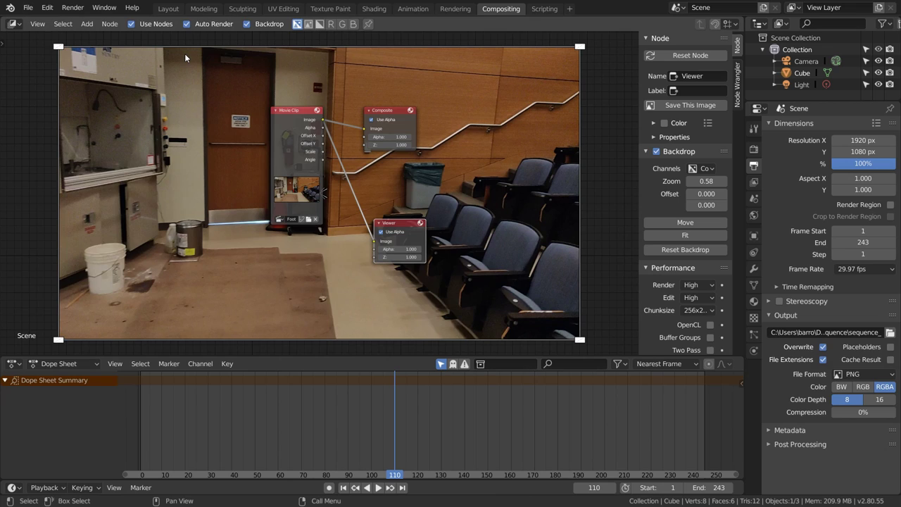
{"action": "key", "text": "ctrl+F12"}
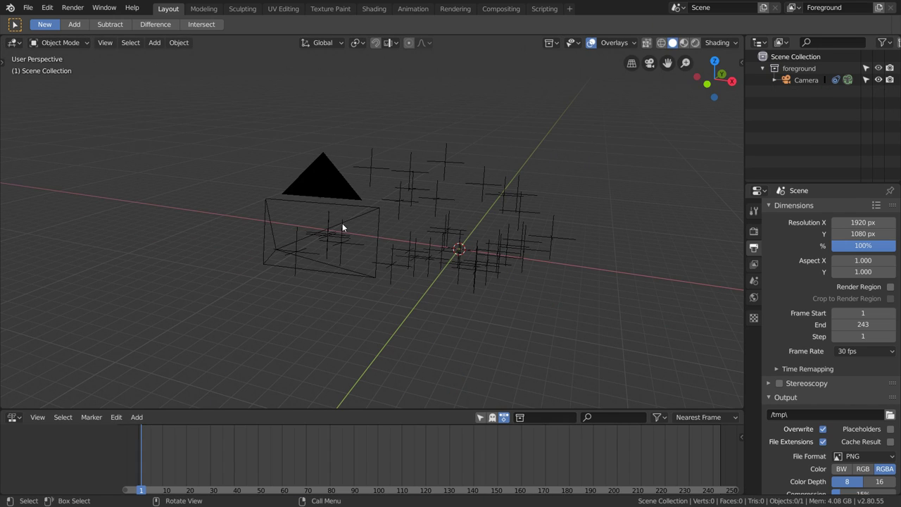
Step: Rename the Camera object to original and convert its Camera Solver constraint to F-curves
{"action": "left_click", "coordinate": [342, 227]}
{"action": "double_click", "coordinate": [803, 80]}
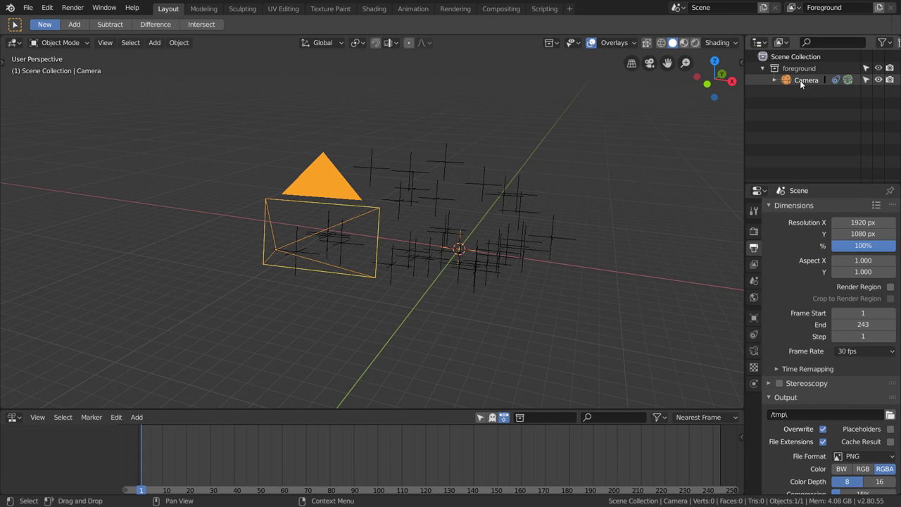
{"action": "type", "text": "original"}
{"action": "key", "text": "Return"}
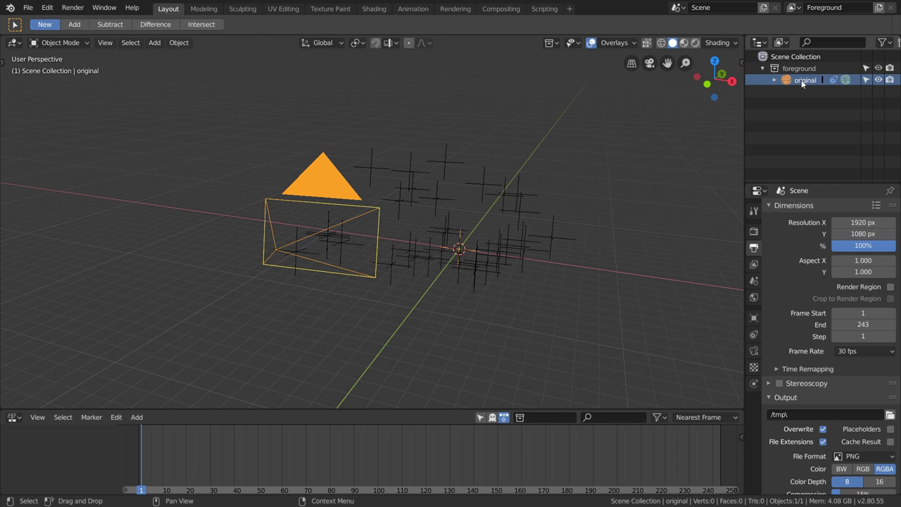
{"action": "left_click", "coordinate": [754, 334]}
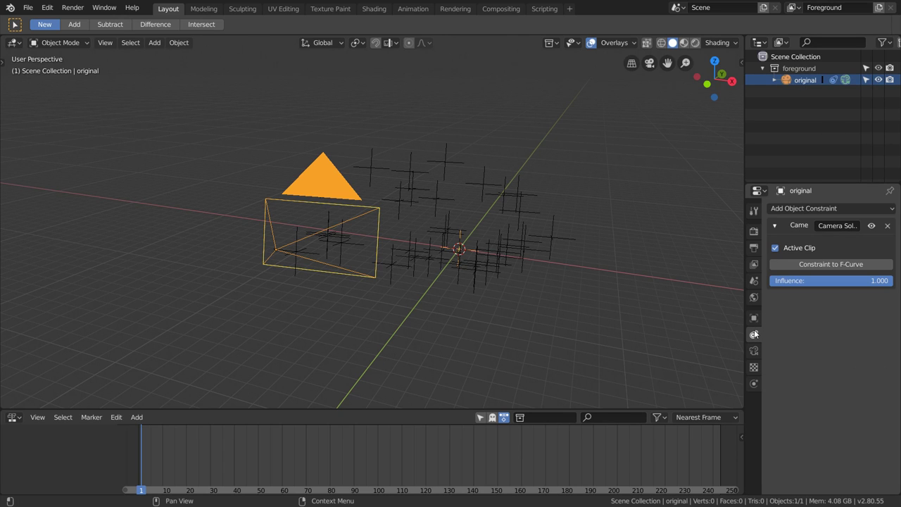
{"action": "left_click", "coordinate": [828, 263]}
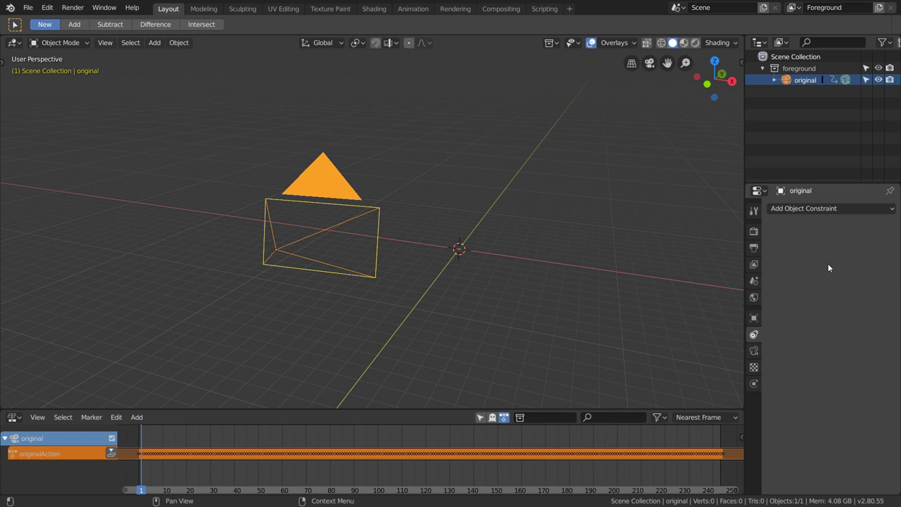
Step: Play the animation through the camera to check its motion against the footage, then return to the perspective view
{"action": "left_click_drag", "start_coordinate": [174, 436], "coordinate": [345, 486]}
{"action": "left_click", "coordinate": [653, 63]}
{"action": "key", "text": "space"}
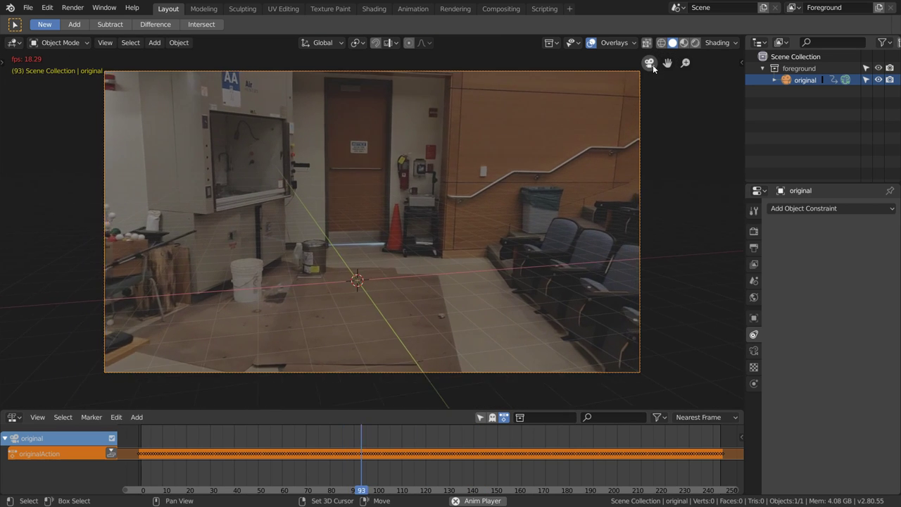
{"action": "key", "text": "space"}
{"action": "left_click", "coordinate": [650, 63]}
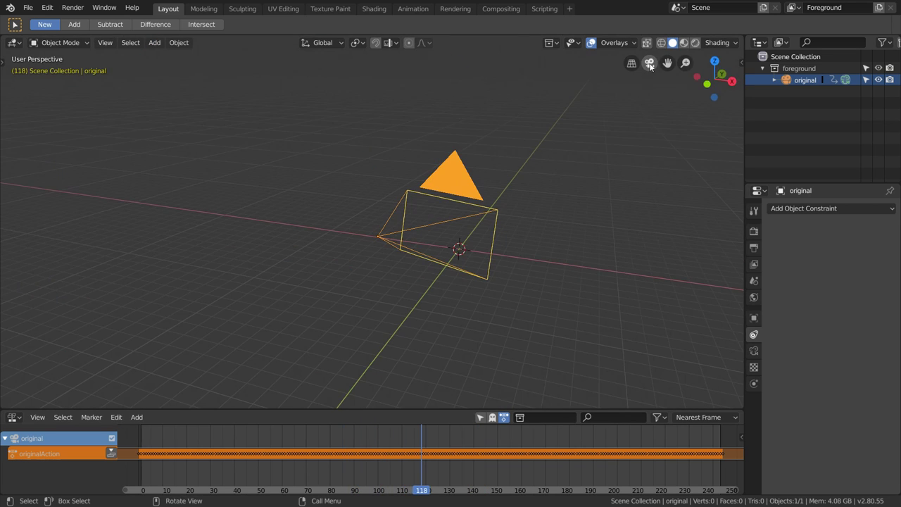
Step: Duplicate the original camera in place and rename the copy smooth
{"action": "left_click", "coordinate": [754, 350]}
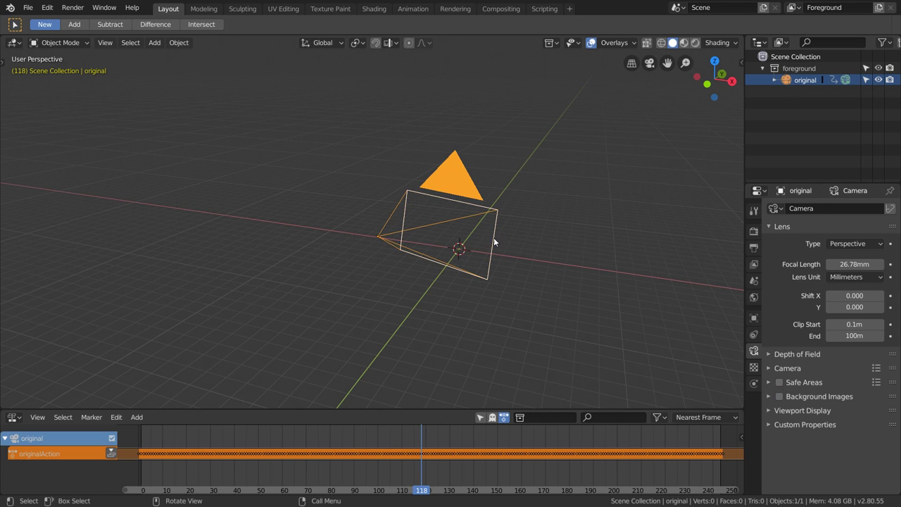
{"action": "key", "text": "shift+d"}
{"action": "right_click", "coordinate": [645, 185]}
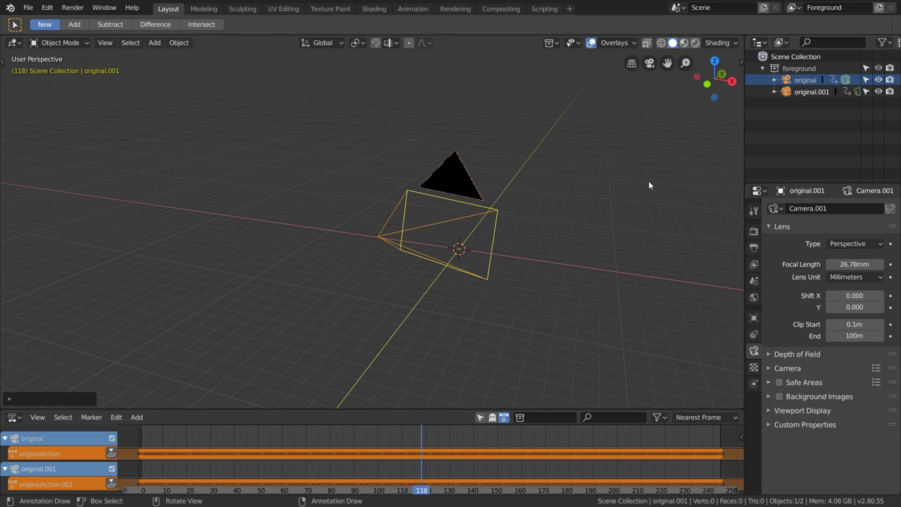
{"action": "double_click", "coordinate": [796, 92]}
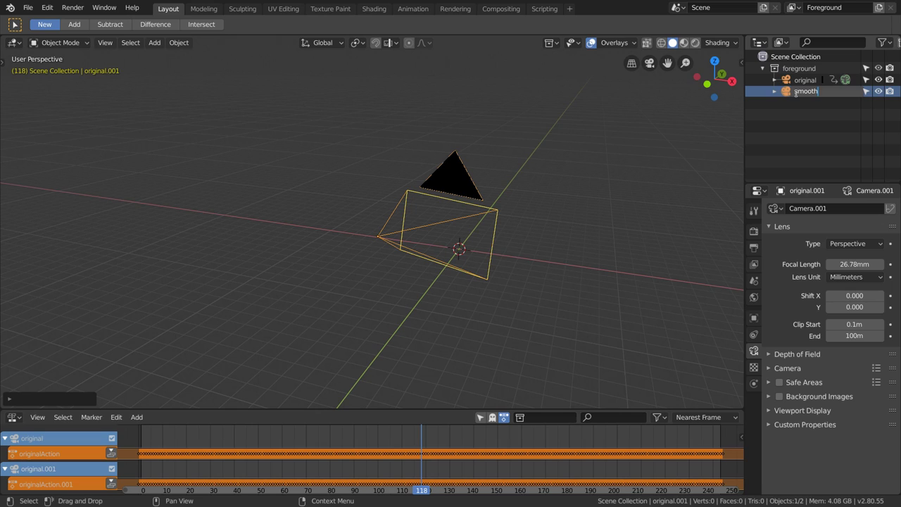
{"action": "key", "text": "Return"}
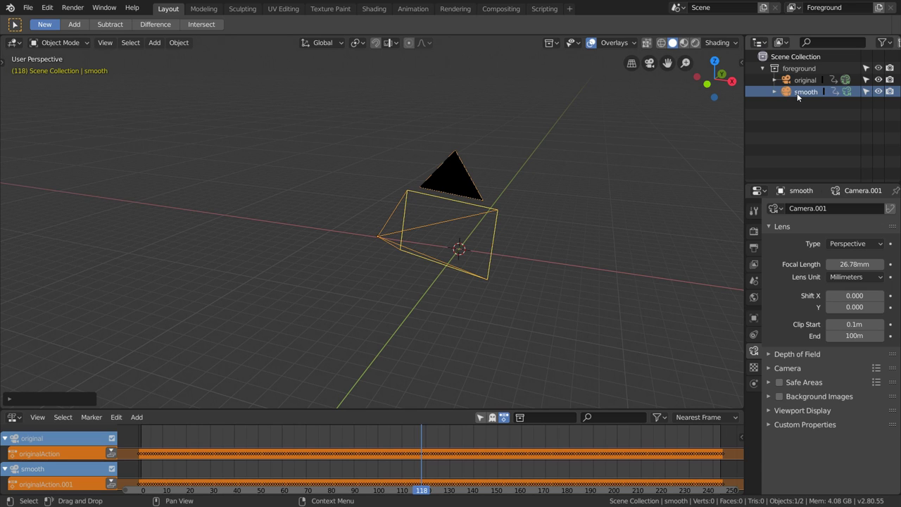
Step: Enlarge the animation area below the viewport and show the smooth camera's curves in the Graph Editor
{"action": "left_click_drag", "start_coordinate": [313, 418], "coordinate": [271, 264]}
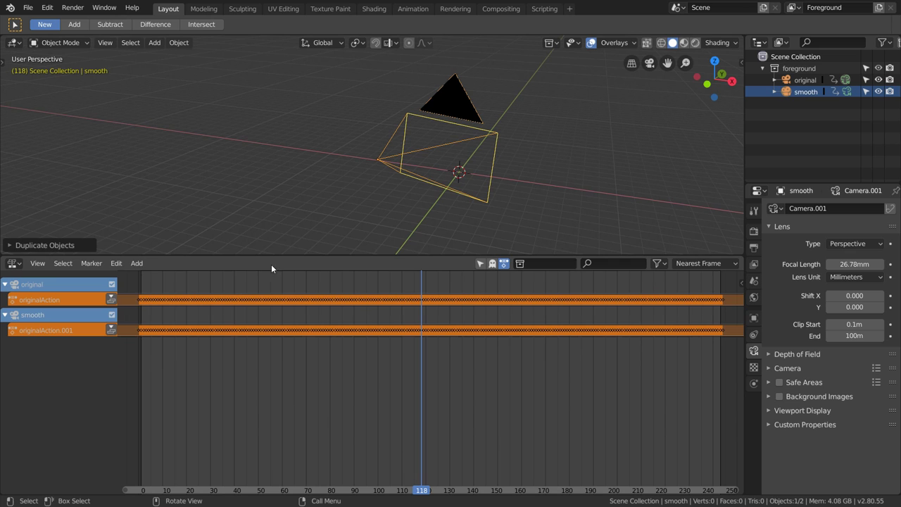
{"action": "left_click", "coordinate": [22, 265]}
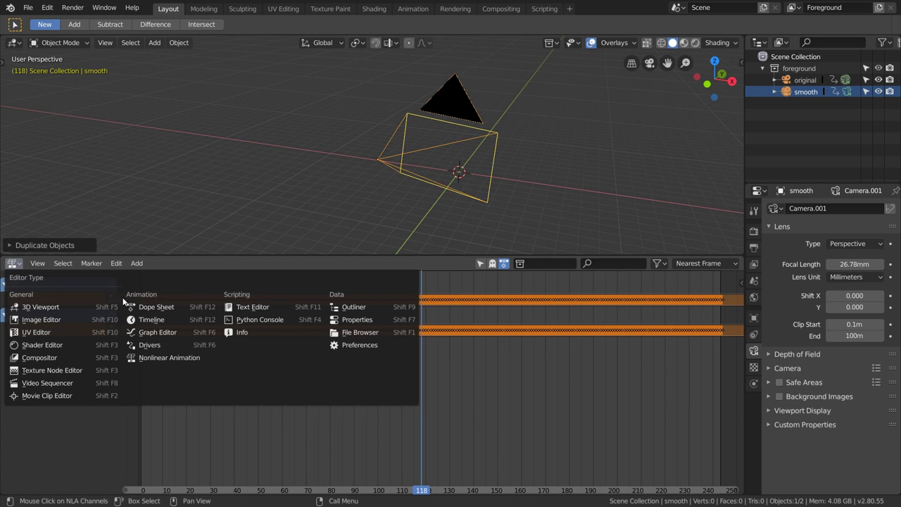
{"action": "left_click", "coordinate": [153, 332]}
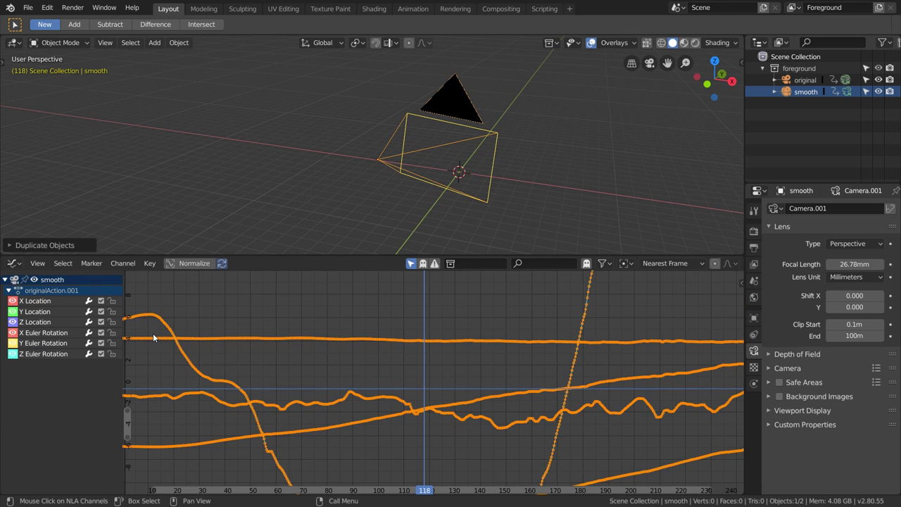
Step: Find the Smooth Keys command through operator search and apply it to all of the smooth camera's curves
{"action": "middle_click_drag", "start_coordinate": [365, 371], "coordinate": [393, 354], "text": "ctrl"}
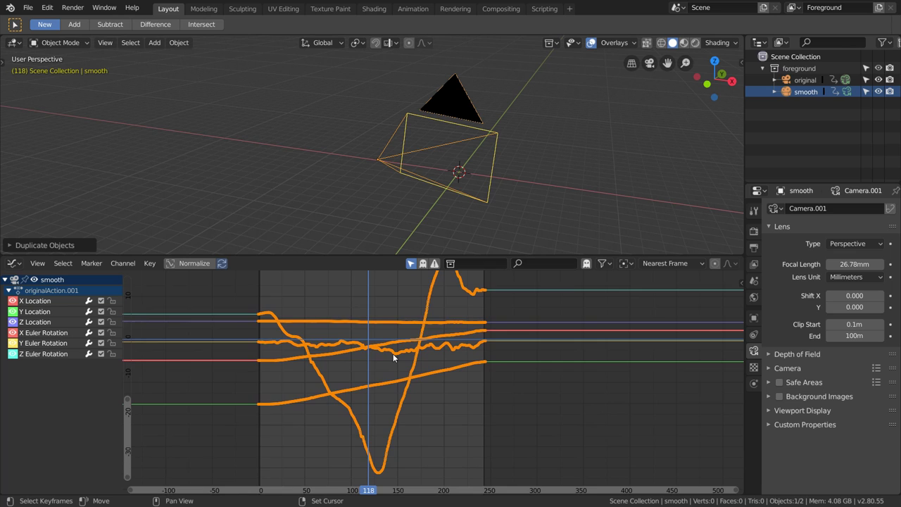
{"action": "middle_click_drag", "start_coordinate": [393, 354], "coordinate": [413, 370]}
{"action": "key", "text": "F3"}
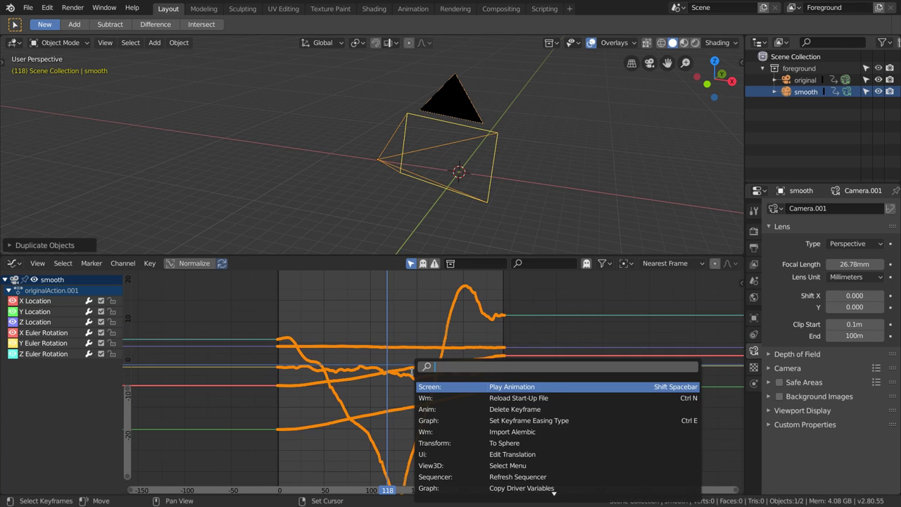
{"action": "type", "text": "smoo"}
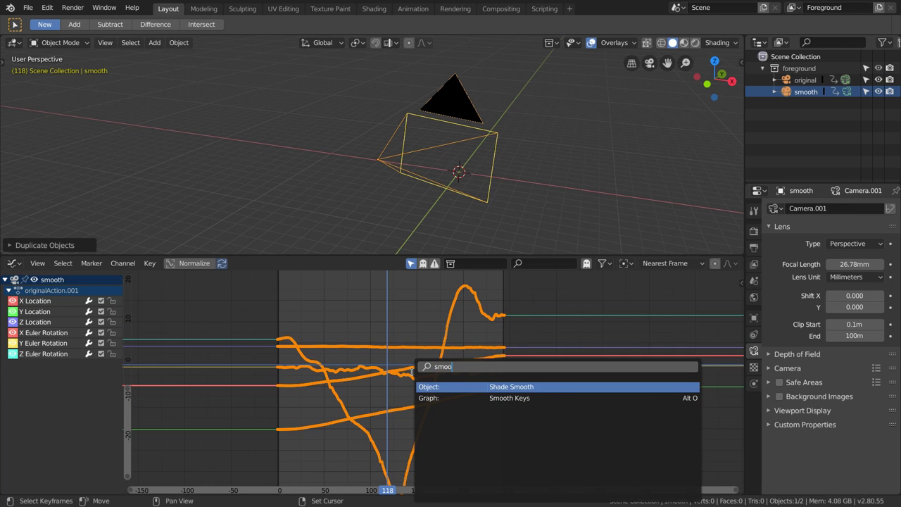
{"action": "key", "text": "Down"}
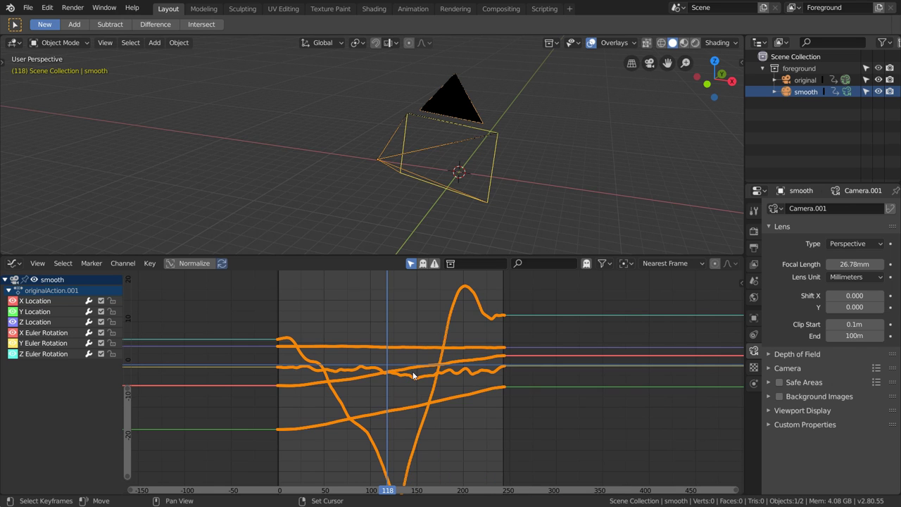
Step: Repeat Smooth Keys about a dozen times on the smooth camera's location and rotation curves to remove their jitter
{"action": "scroll", "coordinate": [413, 375], "scroll_direction": "up", "scroll_amount": 6}
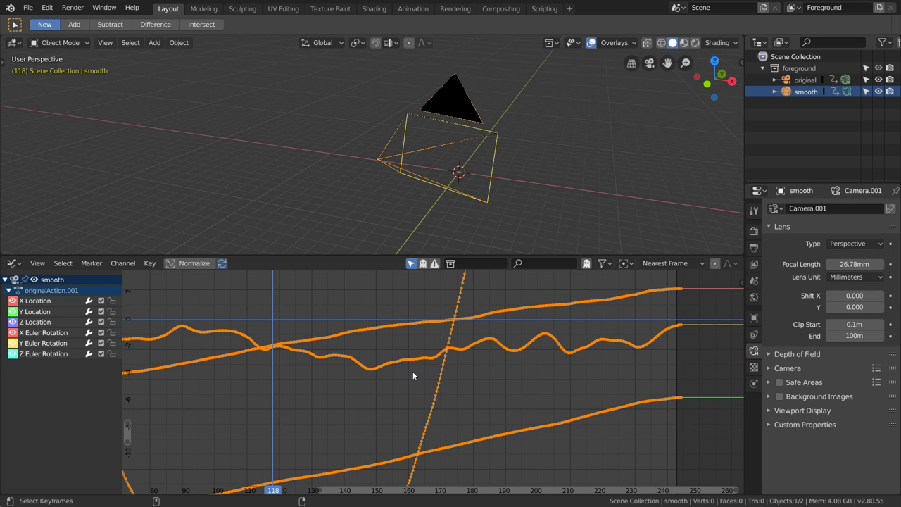
{"action": "key", "text": "alt+o"}
{"action": "key", "text": "alt+o"}
{"action": "key", "text": "alt+o"}
{"action": "key", "text": "alt+o"}
{"action": "key", "text": "alt+o"}
{"action": "key", "text": "alt+o"}
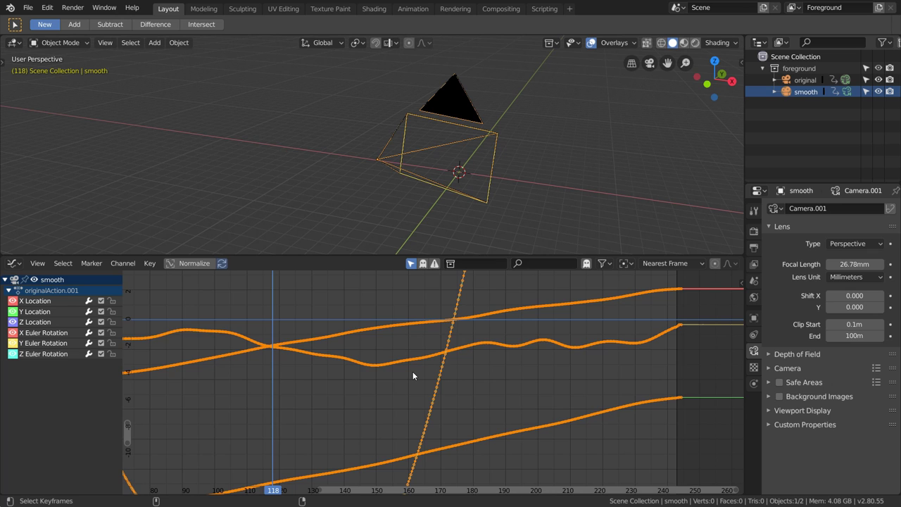
{"action": "key", "text": "alt+o"}
{"action": "key", "text": "alt+o"}
{"action": "key", "text": "alt+o"}
{"action": "key", "text": "alt+o"}
{"action": "key", "text": "alt+o"}
{"action": "key", "text": "alt+o"}
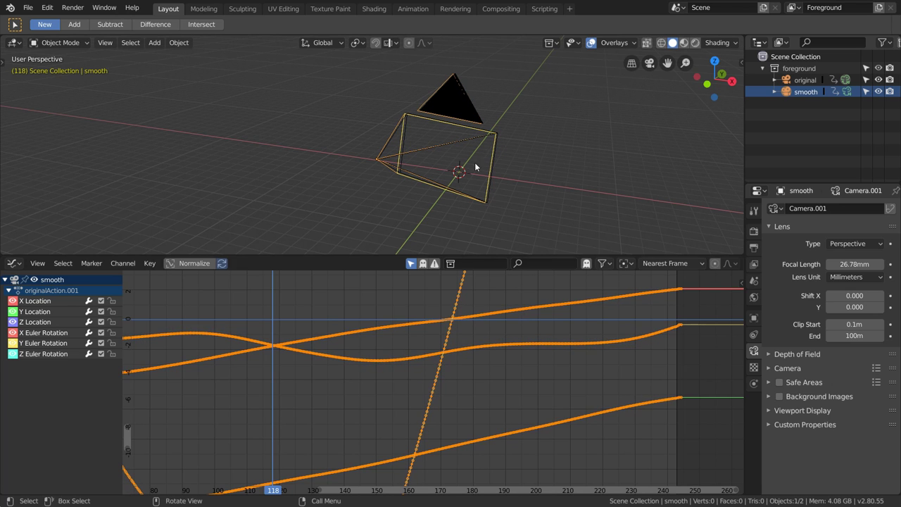
Step: Switch the Graph Editor area back to Nonlinear Animation and shrink it to enlarge the 3D viewport
{"action": "left_click", "coordinate": [14, 262]}
{"action": "left_click", "coordinate": [225, 354]}
{"action": "left_click_drag", "start_coordinate": [239, 256], "coordinate": [240, 403]}
Step: Play the animation to compare the original and smooth cameras' movement, then return to frame 1
{"action": "key", "text": "space"}
{"action": "middle_click_drag", "start_coordinate": [239, 388], "coordinate": [396, 250]}
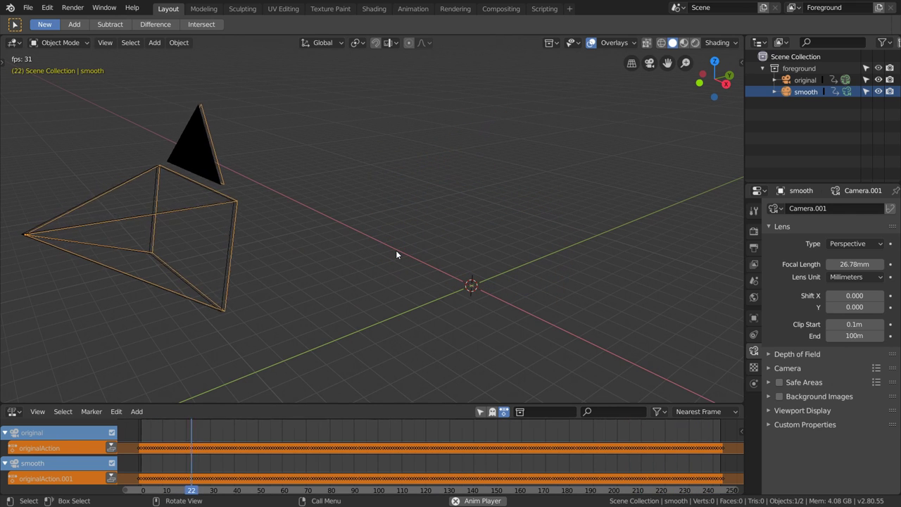
{"action": "key", "text": "space"}
{"action": "key", "text": "shift+Left"}
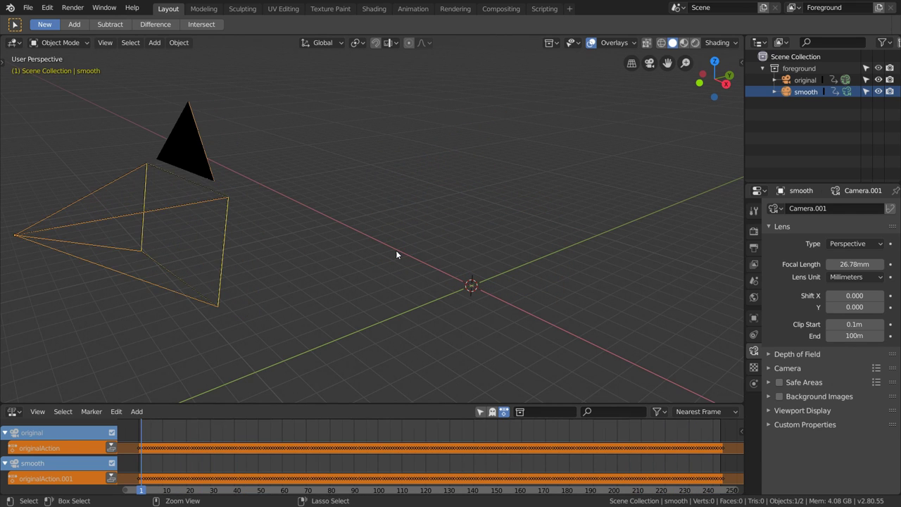
Step: Save the file and add a UV Sphere at the world origin
{"action": "key", "text": "ctrl+s"}
{"action": "scroll", "coordinate": [390, 253], "scroll_direction": "down", "scroll_amount": 5}
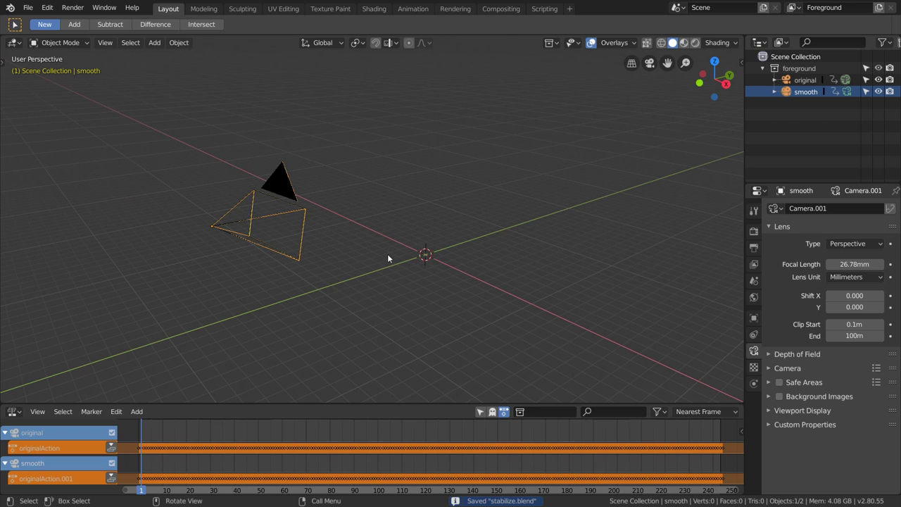
{"action": "key", "text": "shift+a"}
{"action": "mouse_move", "coordinate": [389, 256]}
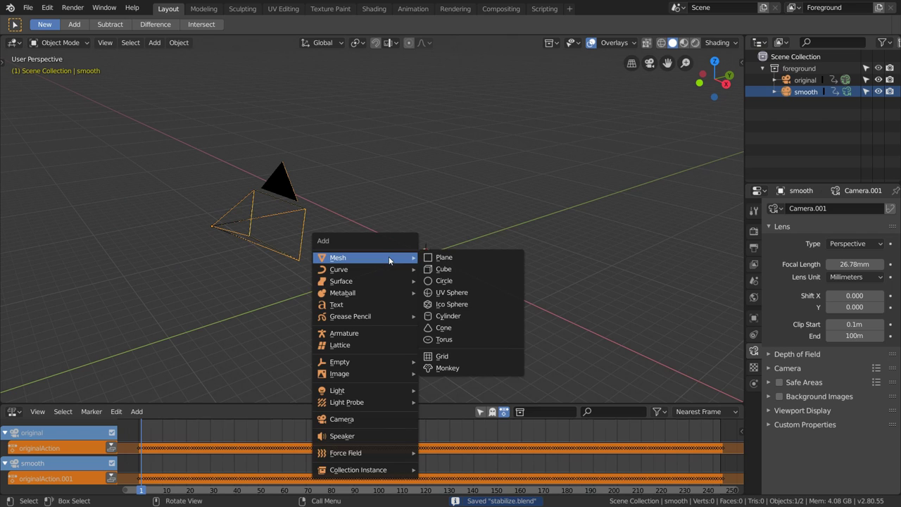
{"action": "left_click", "coordinate": [448, 292]}
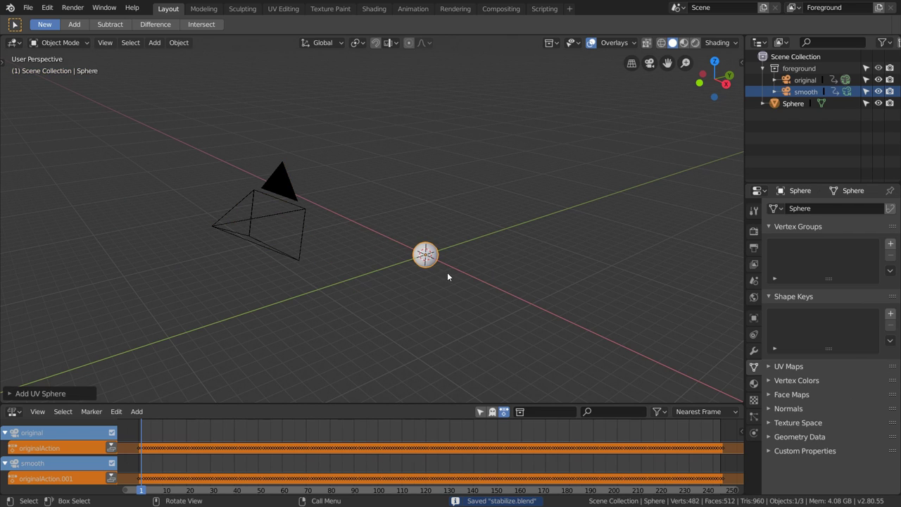
Step: Snap the 3D cursor to the original camera, then snap the sphere to the cursor
{"action": "left_click", "coordinate": [276, 194]}
{"action": "left_click", "coordinate": [781, 80]}
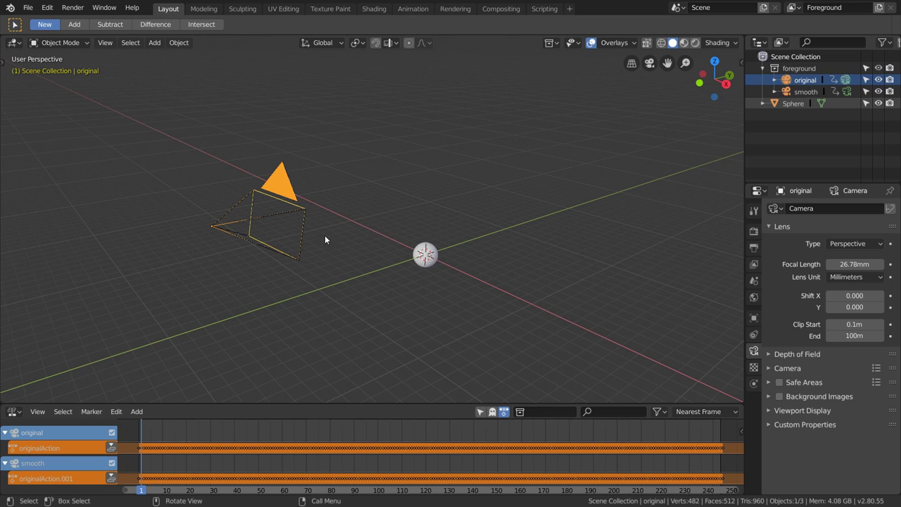
{"action": "key", "text": "shift+s"}
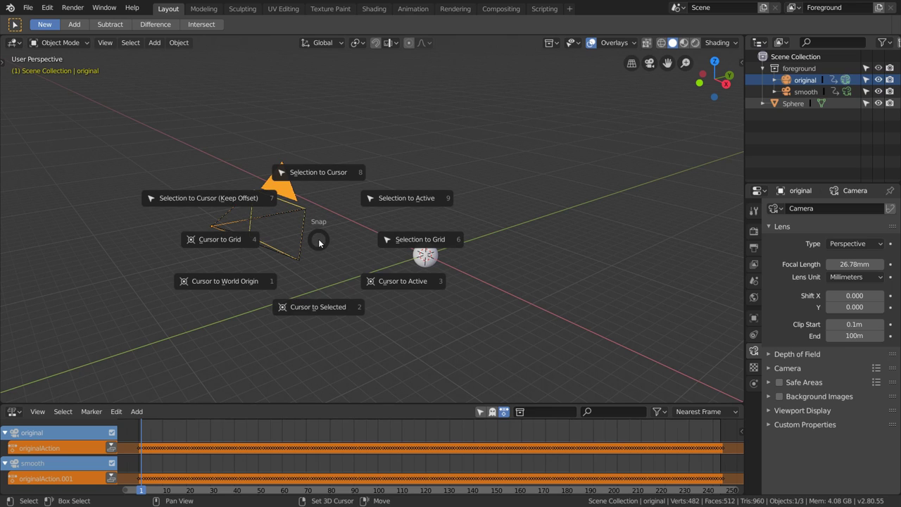
{"action": "left_click", "coordinate": [317, 299]}
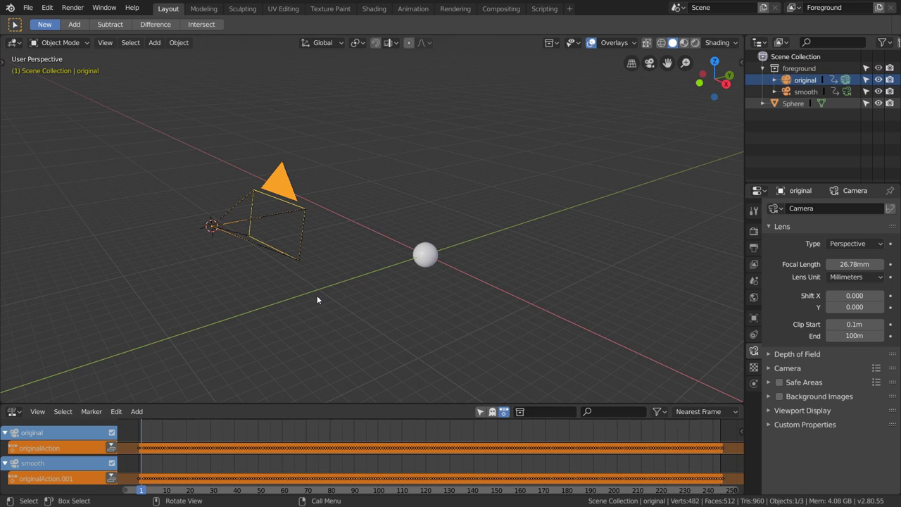
{"action": "left_click", "coordinate": [421, 258]}
{"action": "key", "text": "shift+s"}
{"action": "left_click", "coordinate": [416, 151]}
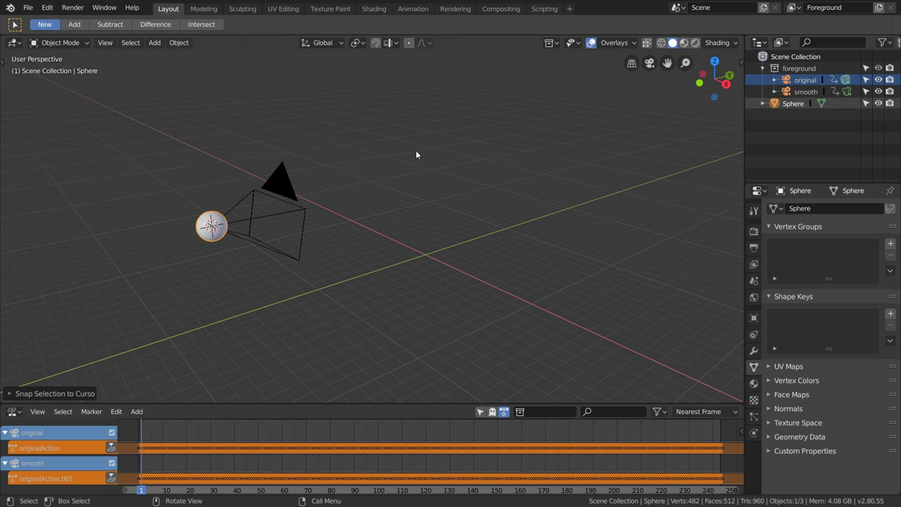
Step: Scale the sphere up in several passes until it fully encloses both cameras
{"action": "key", "text": "s"}
{"action": "left_click", "coordinate": [515, 185]}
{"action": "scroll", "coordinate": [354, 239], "scroll_direction": "down", "scroll_amount": 5}
{"action": "key", "text": "s"}
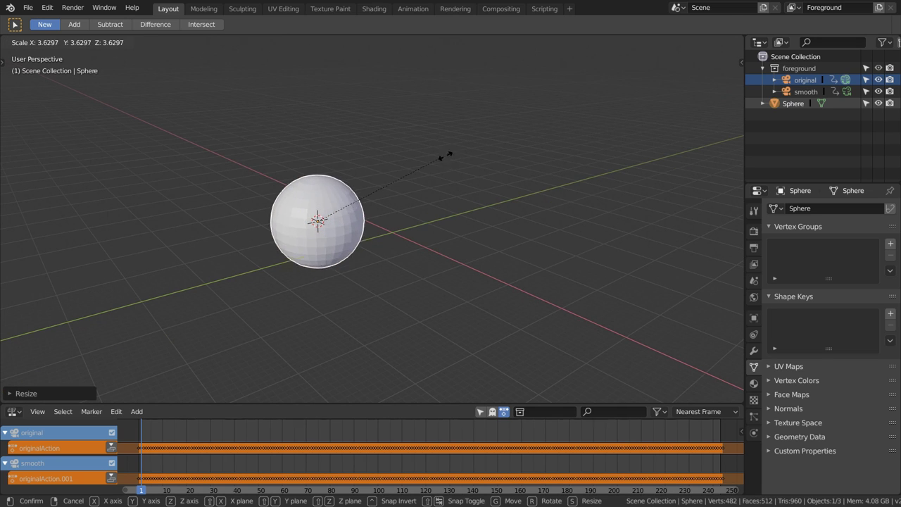
{"action": "left_click", "coordinate": [458, 172]}
{"action": "key", "text": "s"}
{"action": "left_click", "coordinate": [490, 147]}
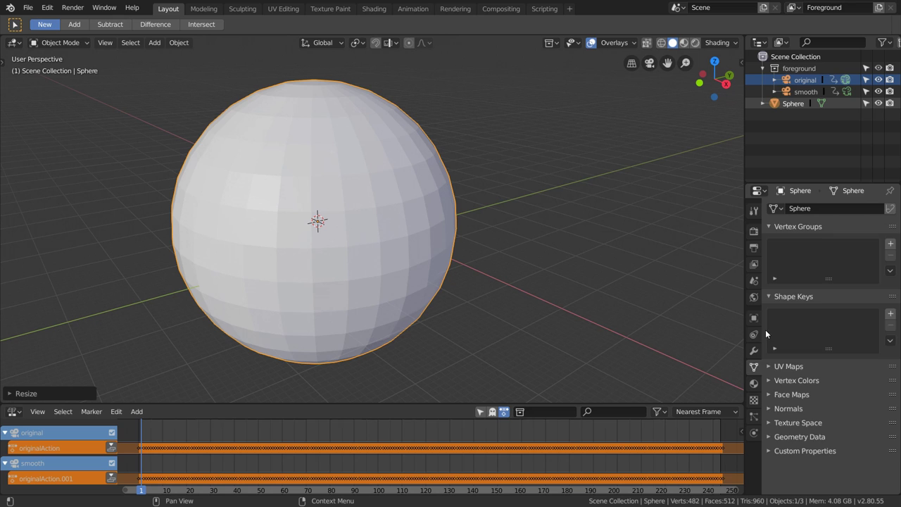
Step: Add a Catmull-Clark Subdivision Surface modifier to the sphere, raise its viewport subdivisions, and apply it
{"action": "left_click", "coordinate": [753, 351]}
{"action": "left_click", "coordinate": [810, 209]}
{"action": "left_click", "coordinate": [640, 397]}
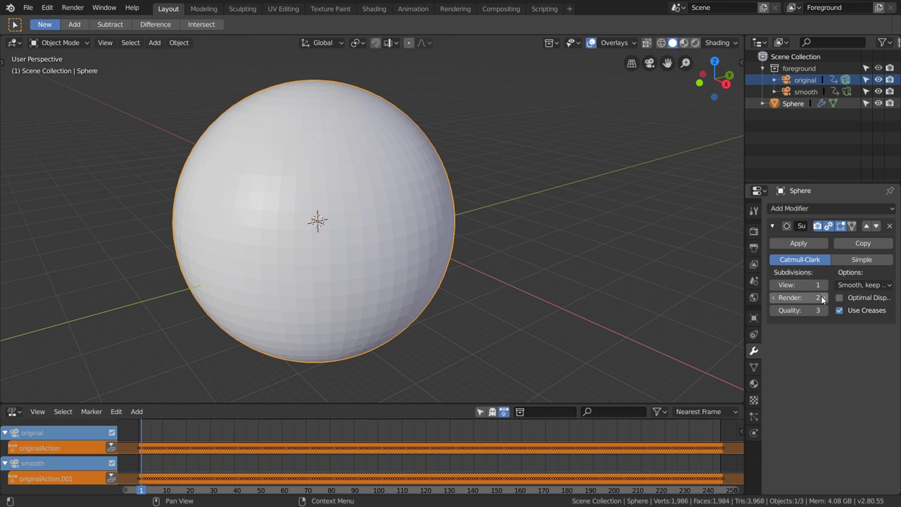
{"action": "left_click", "coordinate": [803, 243]}
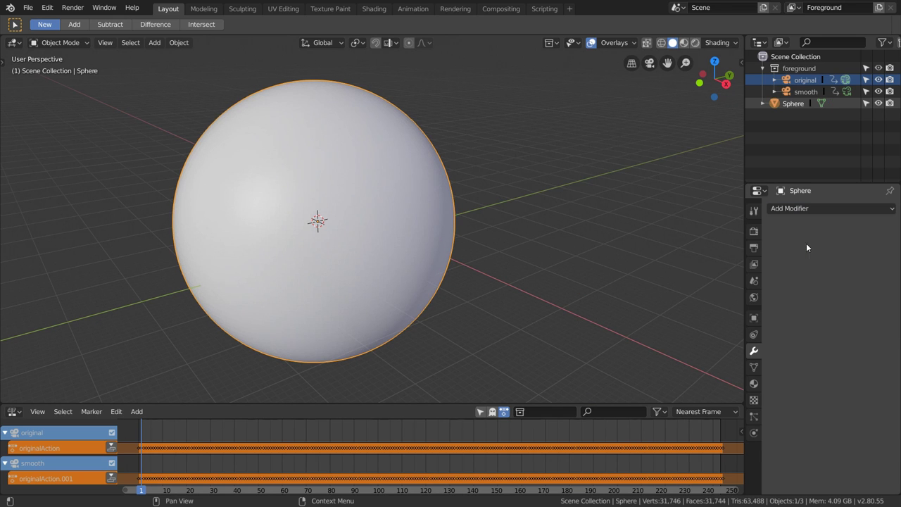
Step: Set the sphere's shading to smooth
{"action": "scroll", "coordinate": [316, 273], "scroll_direction": "up", "scroll_amount": 2}
{"action": "right_click", "coordinate": [316, 273]}
{"action": "left_click", "coordinate": [316, 273]}
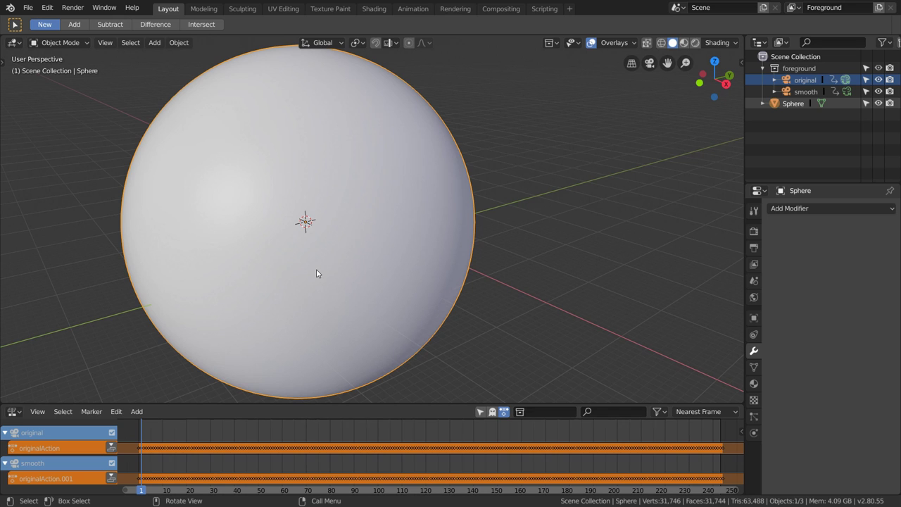
Step: Switch to the Shading workspace and rename the Sphere object to surface
{"action": "left_click", "coordinate": [372, 10]}
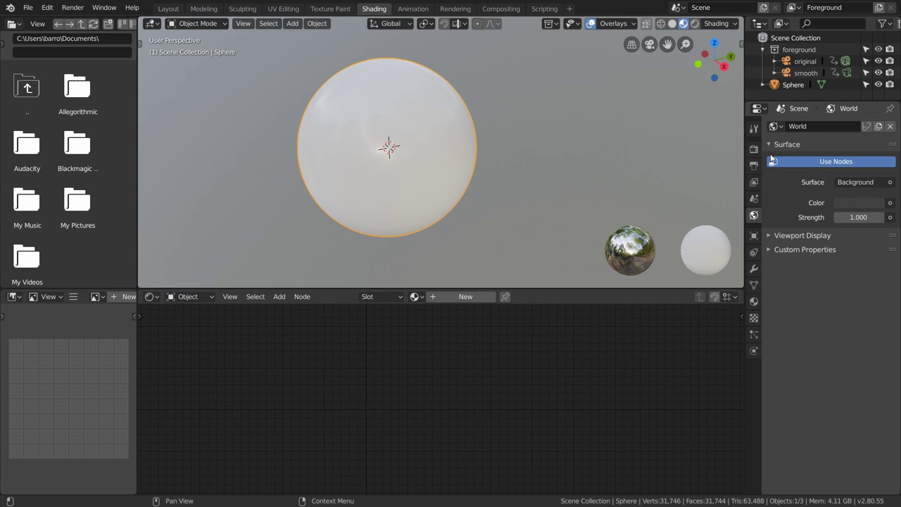
{"action": "double_click", "coordinate": [793, 84]}
{"action": "type", "text": "surface"}
{"action": "key", "text": "Return"}
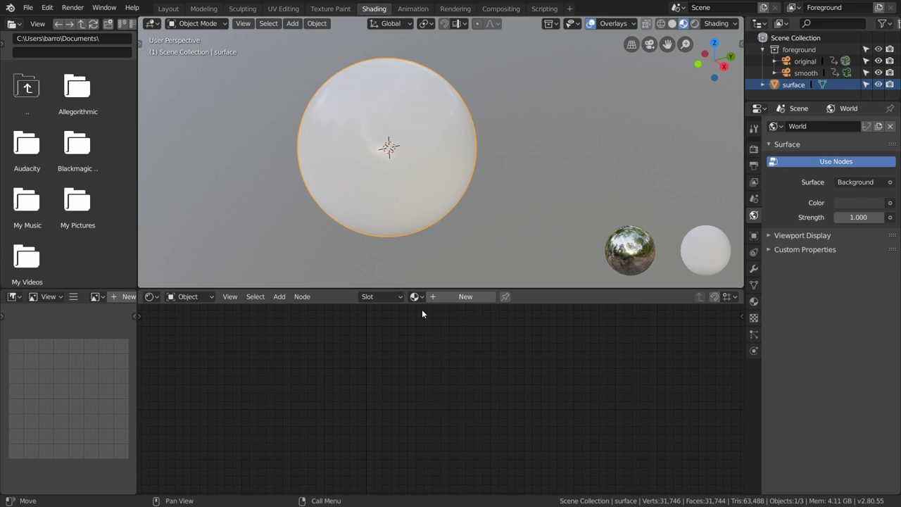
Step: Create a material for the surface sphere and delete its default shader node, keeping only the Material Output
{"action": "left_click", "coordinate": [466, 297]}
{"action": "left_click", "coordinate": [398, 347]}
{"action": "key", "text": "x"}
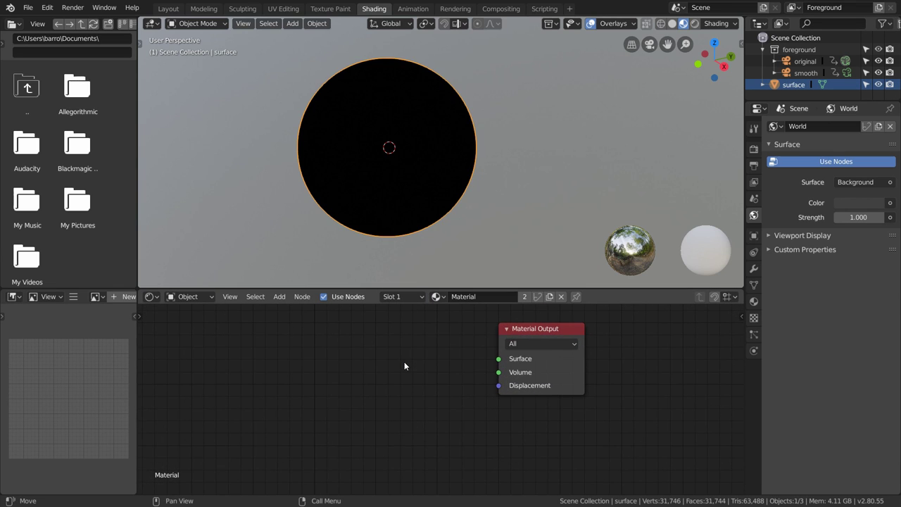
Step: Add an Image Sequence texture node with all PNG frames from the sequence folder and connect its Color output to the material's Surface input
{"action": "key", "text": "shift+a"}
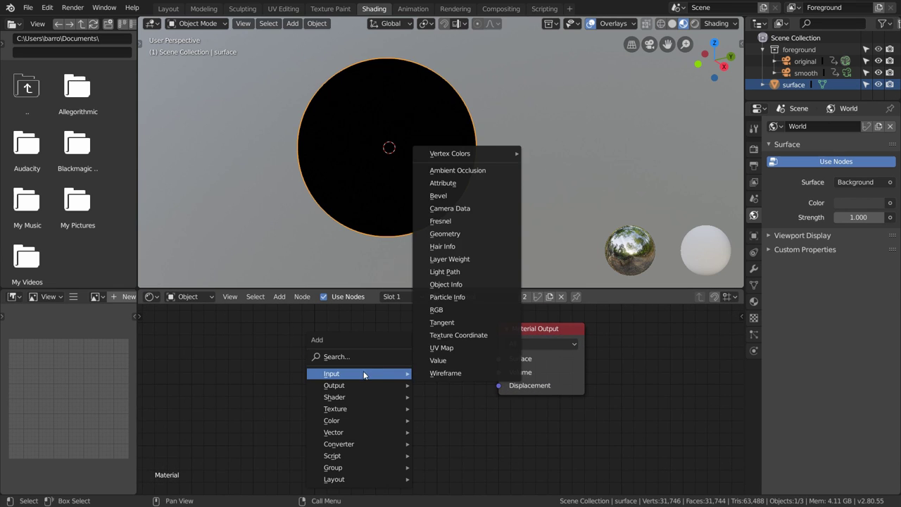
{"action": "mouse_move", "coordinate": [367, 408]}
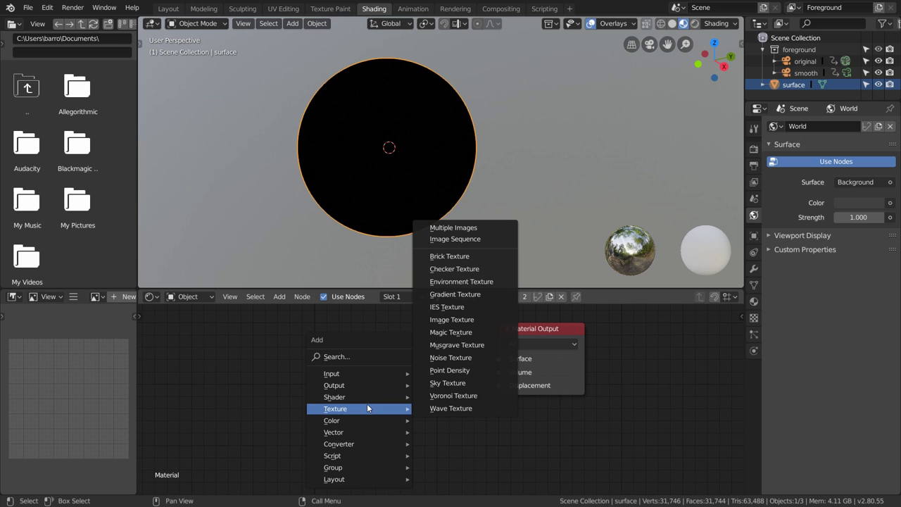
{"action": "left_click", "coordinate": [456, 239]}
{"action": "left_click", "coordinate": [168, 111]}
{"action": "key", "text": "a"}
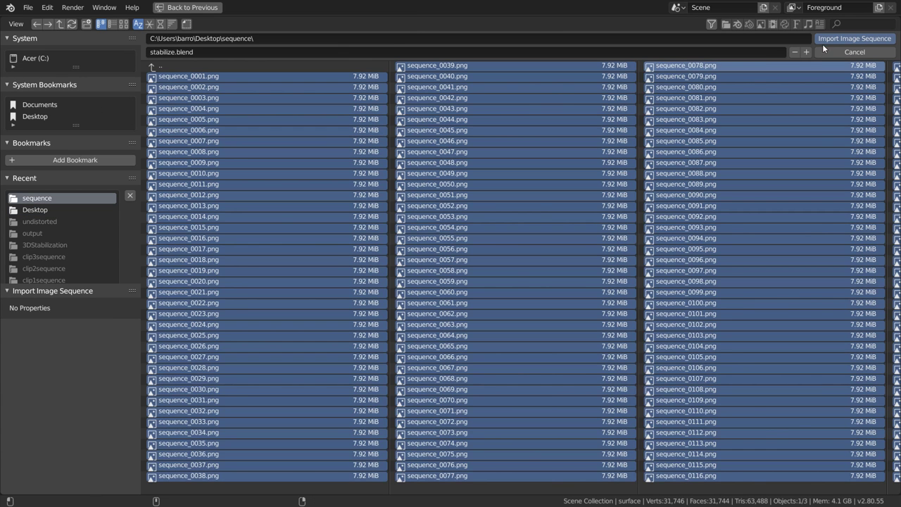
{"action": "left_click", "coordinate": [855, 38]}
{"action": "left_click", "coordinate": [331, 323]}
{"action": "scroll", "coordinate": [312, 422], "scroll_direction": "down", "scroll_amount": 2}
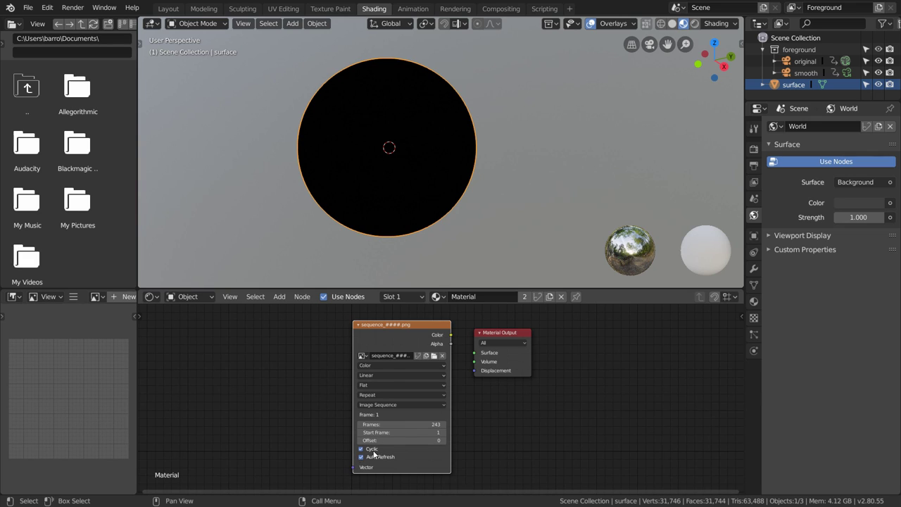
{"action": "left_click_drag", "start_coordinate": [451, 335], "coordinate": [475, 353]}
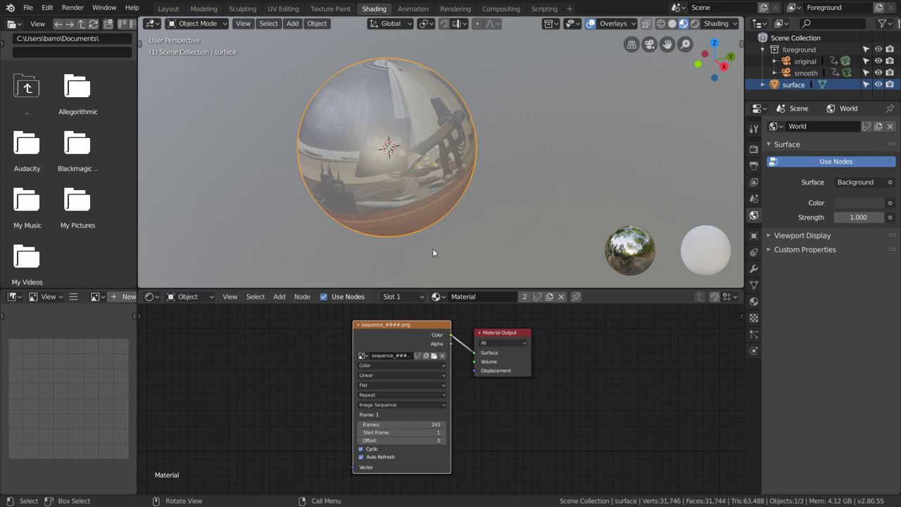
Step: Return to the Layout workspace, set the viewport to material preview shading, and play the animation to check the textured sphere
{"action": "left_click", "coordinate": [169, 10]}
{"action": "left_click", "coordinate": [684, 43]}
{"action": "key", "text": "space"}
{"action": "scroll", "coordinate": [360, 213], "scroll_direction": "down", "scroll_amount": 4}
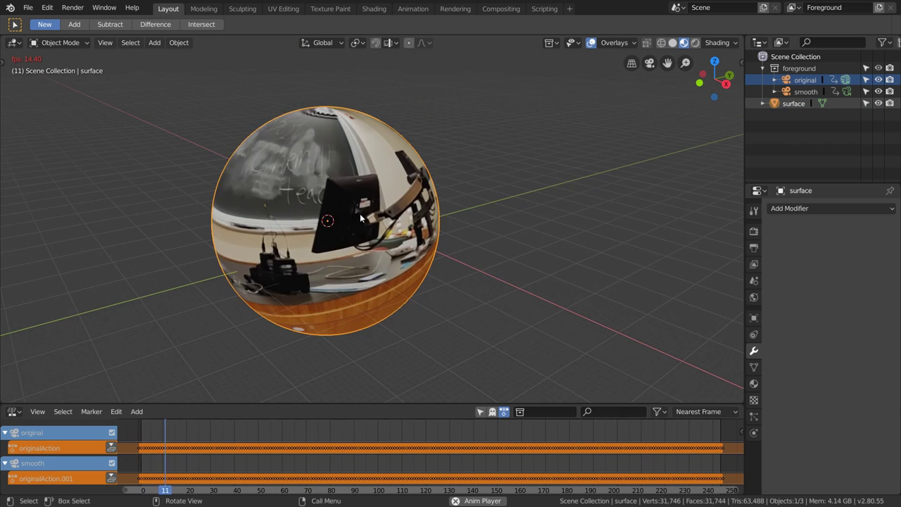
{"action": "middle_click_drag", "start_coordinate": [360, 213], "coordinate": [365, 212]}
{"action": "key", "text": "space"}
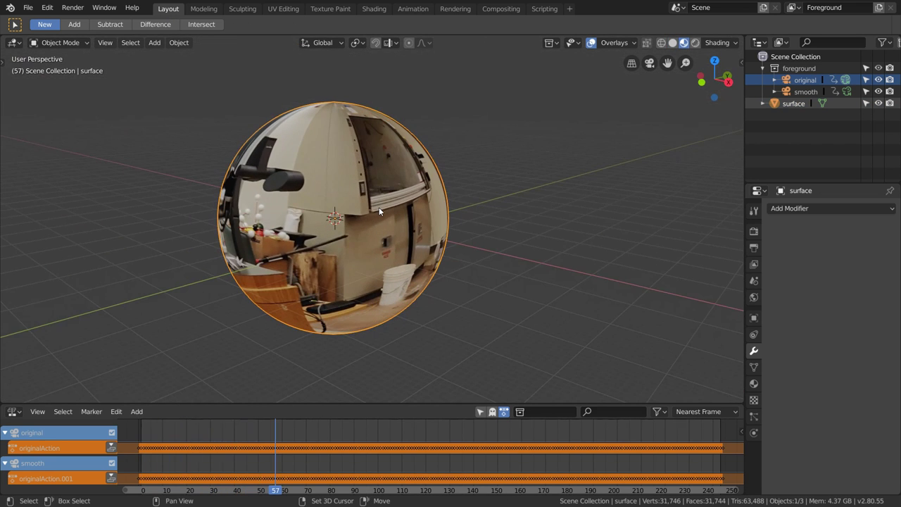
Step: Add a UV Project modifier to the surface sphere using its existing UV map, with the original camera as projector
{"action": "left_click", "coordinate": [824, 209]}
{"action": "left_click", "coordinate": [574, 301]}
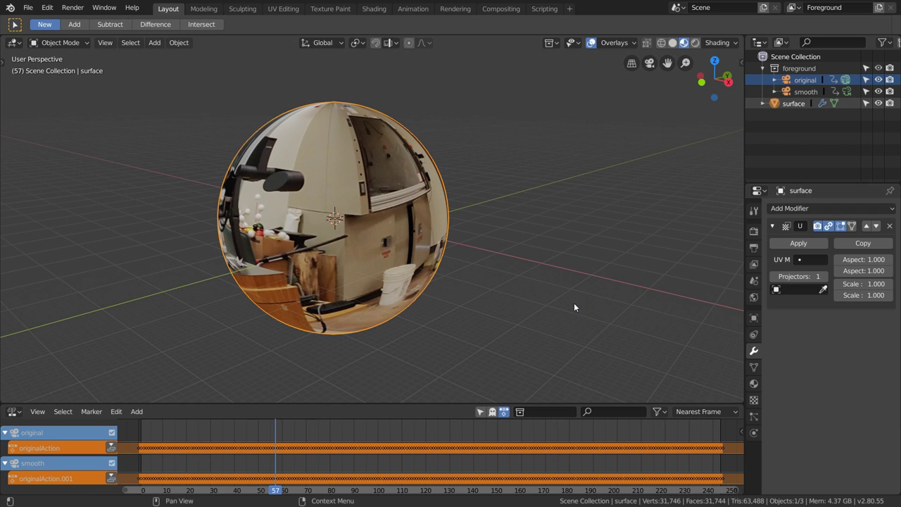
{"action": "left_click", "coordinate": [803, 259]}
{"action": "left_click", "coordinate": [797, 278]}
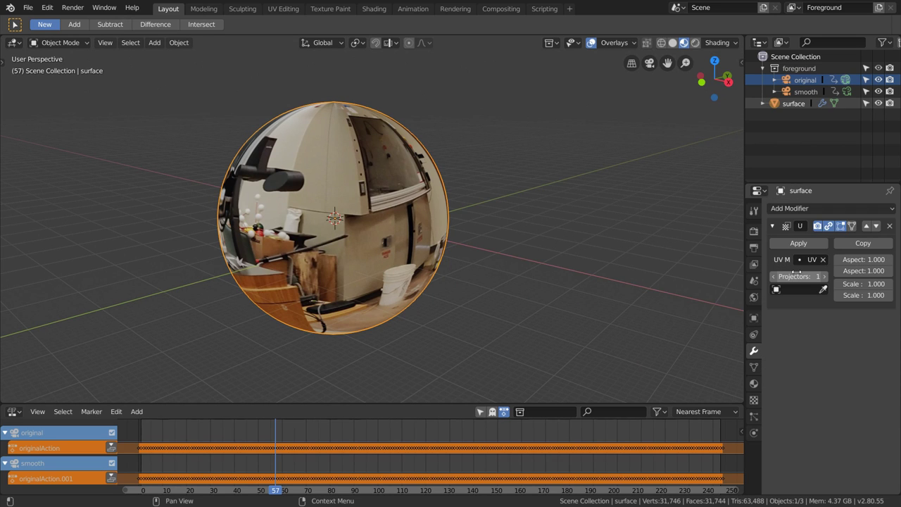
{"action": "left_click", "coordinate": [800, 290]}
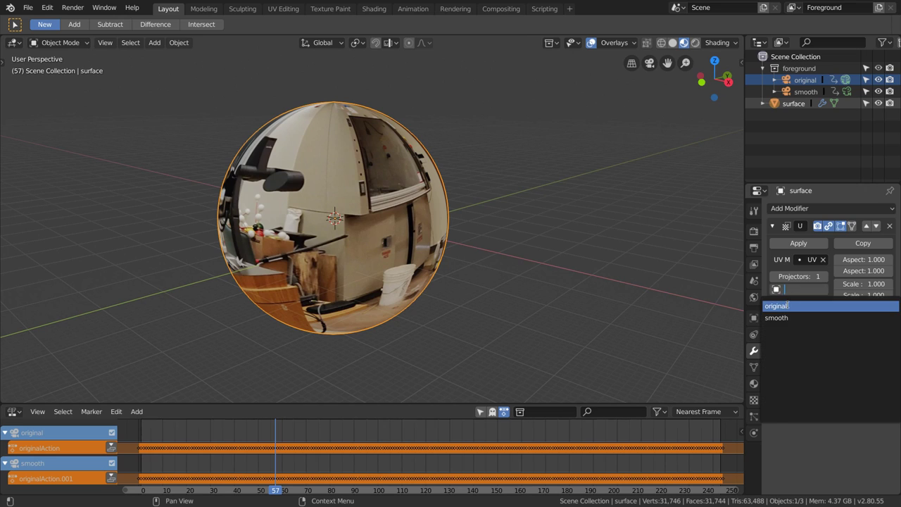
{"action": "left_click", "coordinate": [790, 305]}
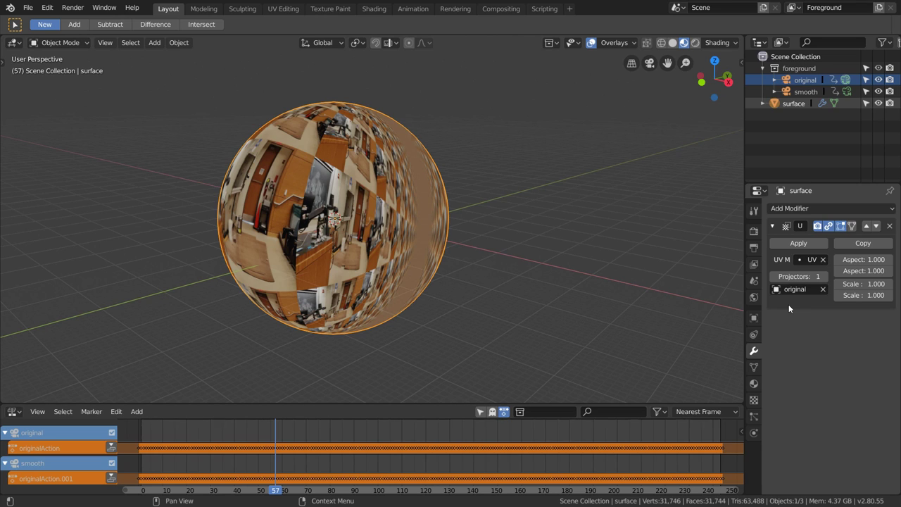
Step: Set the UV Project modifier's horizontal aspect to 1.778
{"action": "left_click", "coordinate": [856, 259]}
{"action": "type", "text": "1.778"}
{"action": "key", "text": "Return"}
Step: Select the original camera and play the animation from inside the sphere to inspect how the image is projected
{"action": "scroll", "coordinate": [310, 226], "scroll_direction": "up", "scroll_amount": 8}
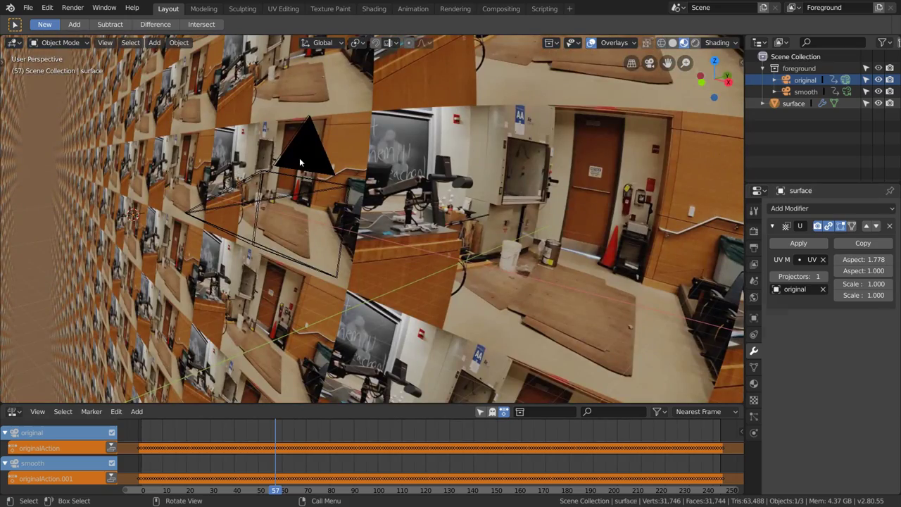
{"action": "left_click", "coordinate": [299, 162]}
{"action": "middle_click_drag", "start_coordinate": [300, 162], "coordinate": [621, 242]}
{"action": "key", "text": "space"}
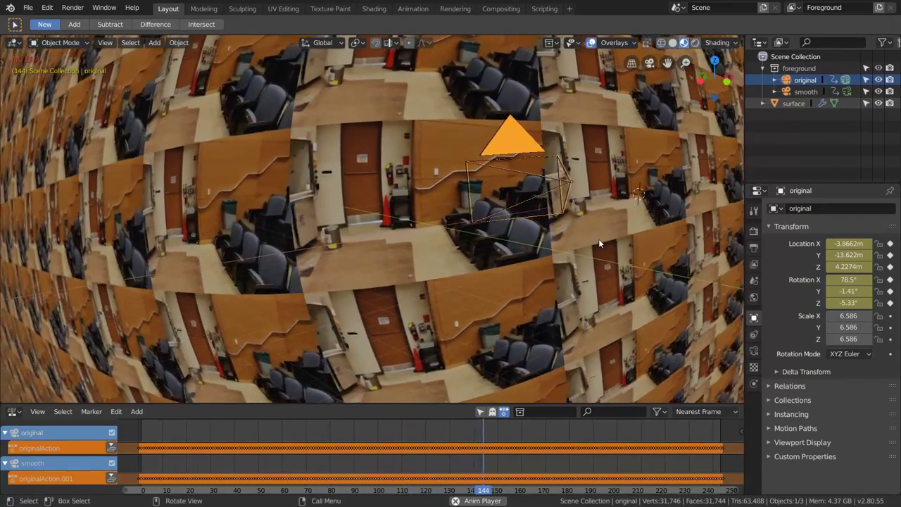
{"action": "key", "text": "space"}
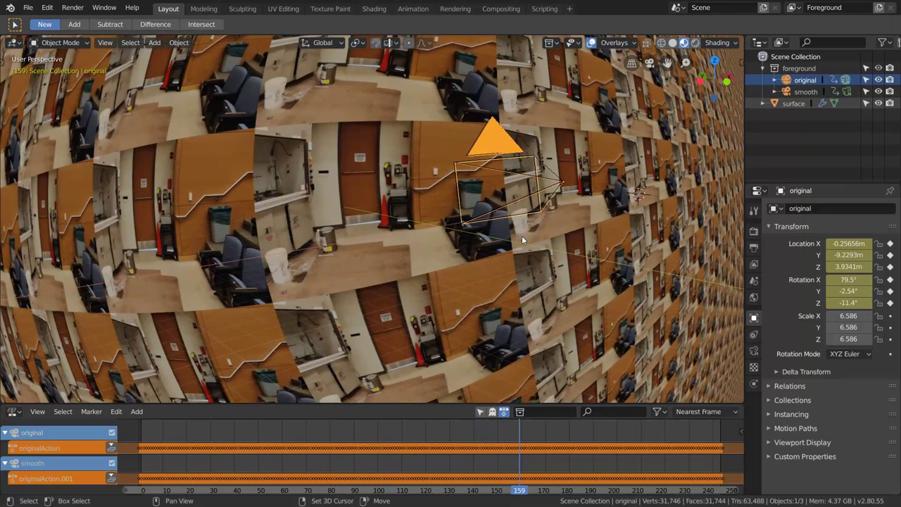
Step: In the Shading workspace, set the extension of the surface material's image sequence texture to Clip
{"action": "left_click", "coordinate": [367, 9]}
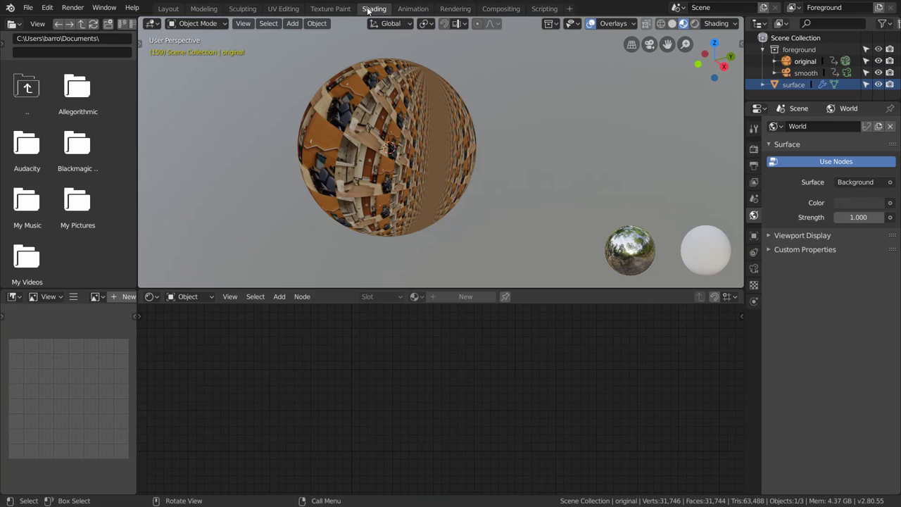
{"action": "left_click", "coordinate": [409, 231]}
{"action": "left_click", "coordinate": [378, 395]}
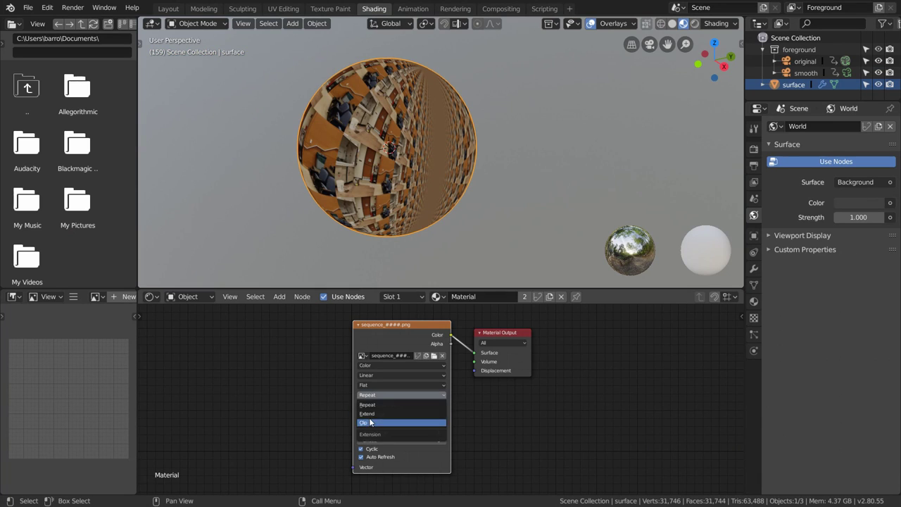
{"action": "left_click", "coordinate": [380, 423]}
Step: Return to the Layout workspace and play the animation, viewing the clipped projection from outside and inside the sphere
{"action": "left_click", "coordinate": [180, 11]}
{"action": "key", "text": "space"}
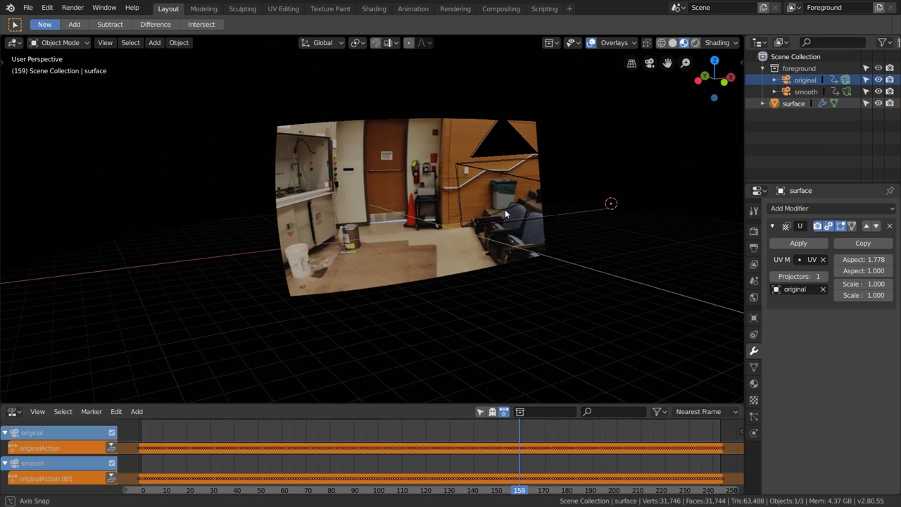
{"action": "middle_click_drag", "start_coordinate": [363, 237], "coordinate": [462, 242]}
{"action": "scroll", "coordinate": [462, 242], "scroll_direction": "down", "scroll_amount": 6}
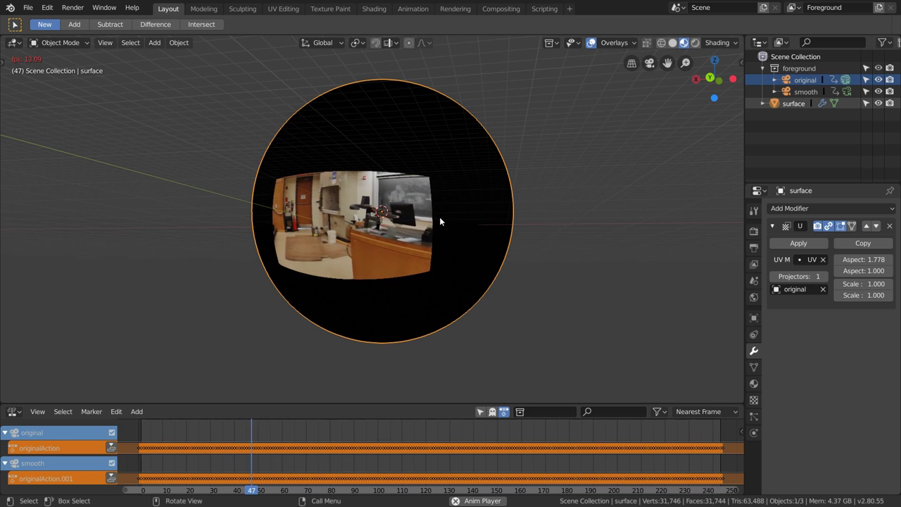
{"action": "middle_click_drag", "start_coordinate": [437, 216], "coordinate": [350, 215]}
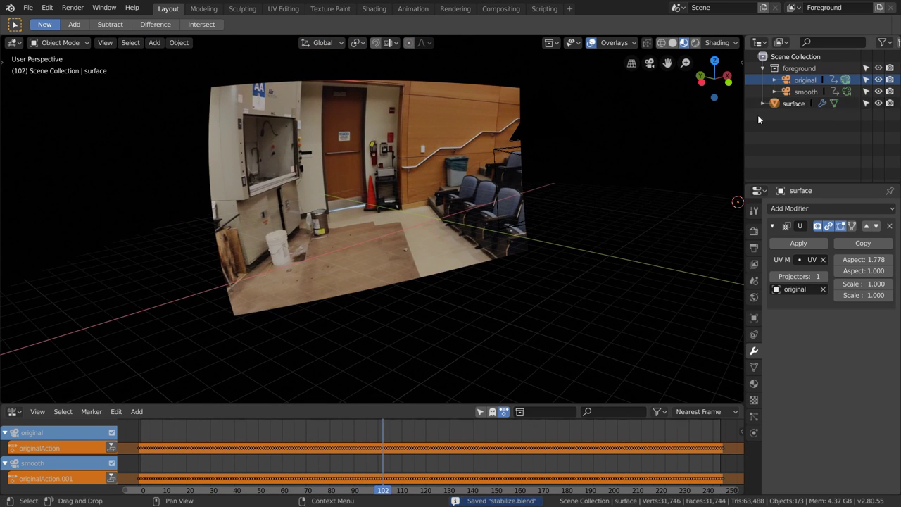
Step: Save the file and make the smooth camera the scene's active camera
{"action": "left_click", "coordinate": [807, 91]}
{"action": "key", "text": "ctrl+s"}
{"action": "middle_click_drag", "start_coordinate": [536, 219], "coordinate": [514, 224]}
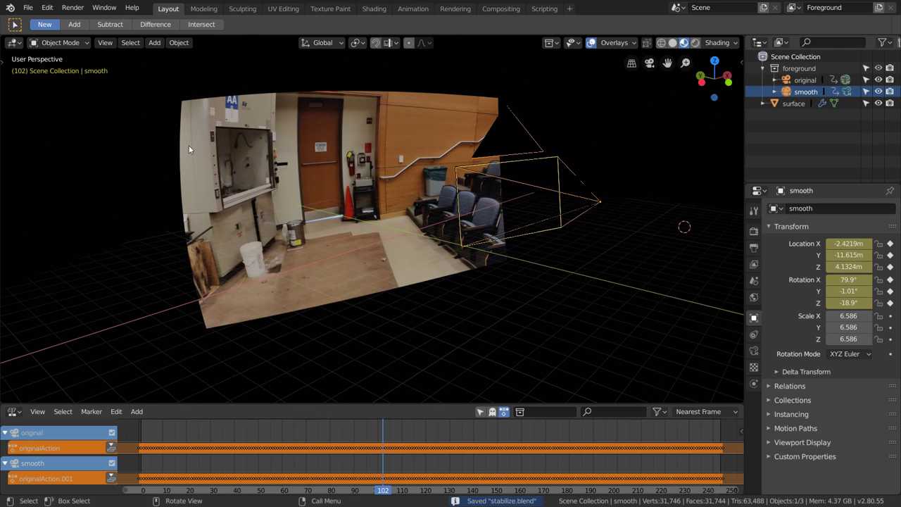
{"action": "left_click", "coordinate": [100, 44]}
{"action": "mouse_move", "coordinate": [151, 138]}
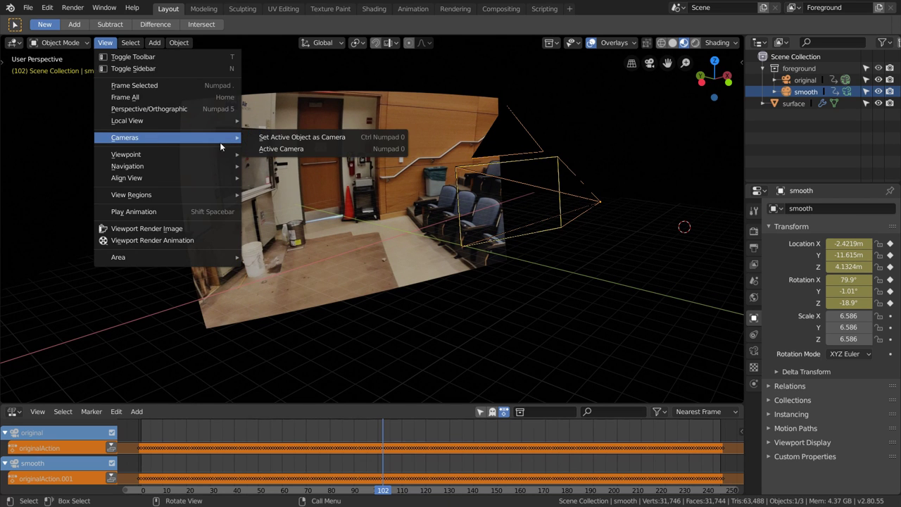
{"action": "left_click", "coordinate": [271, 141]}
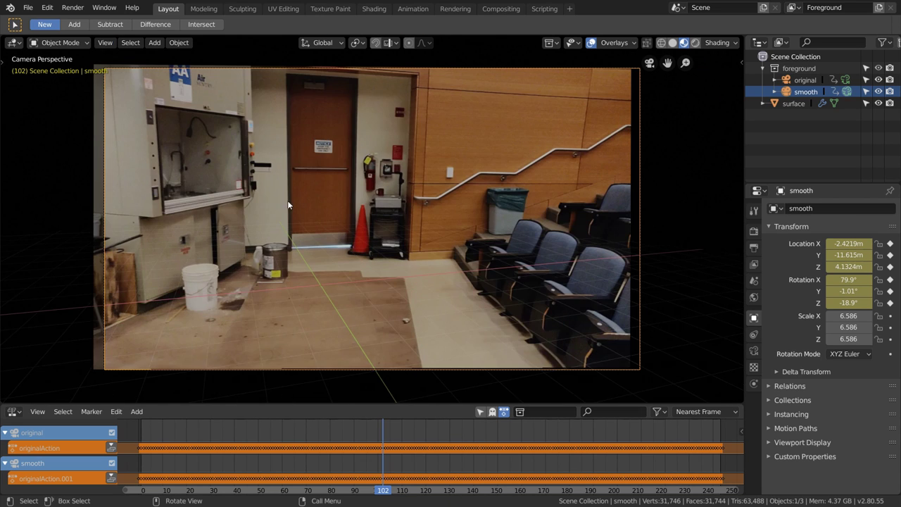
{"action": "scroll", "coordinate": [299, 218], "scroll_direction": "down", "scroll_amount": 2}
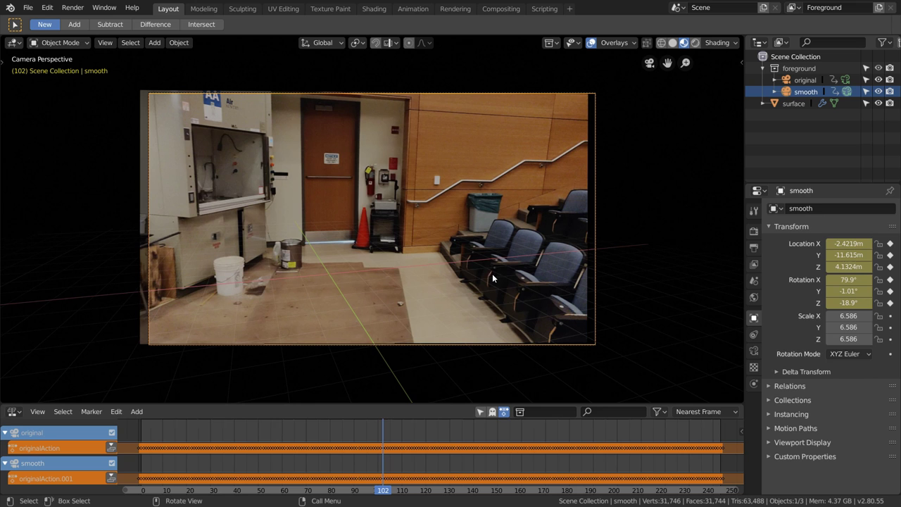
Step: Play the animation through the smooth camera and turn off the viewport overlays to review the stabilized footage
{"action": "left_click", "coordinate": [754, 351]}
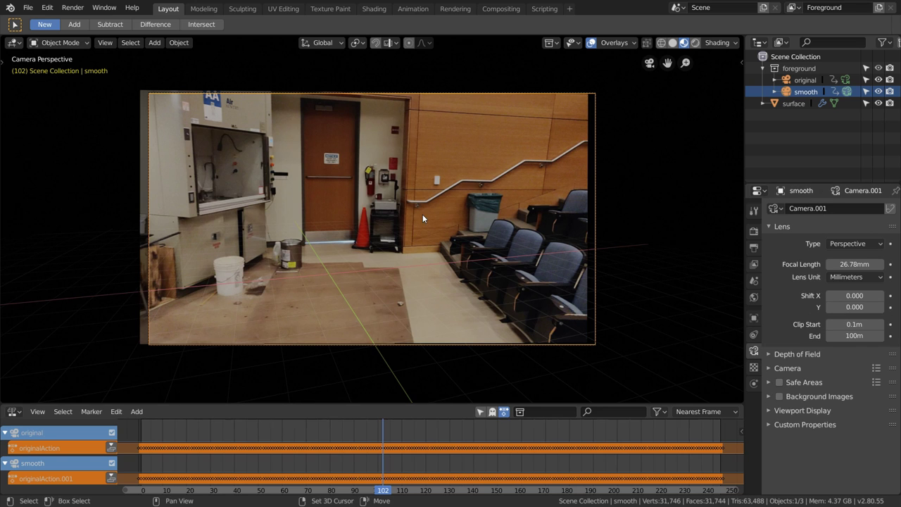
{"action": "key", "text": "space"}
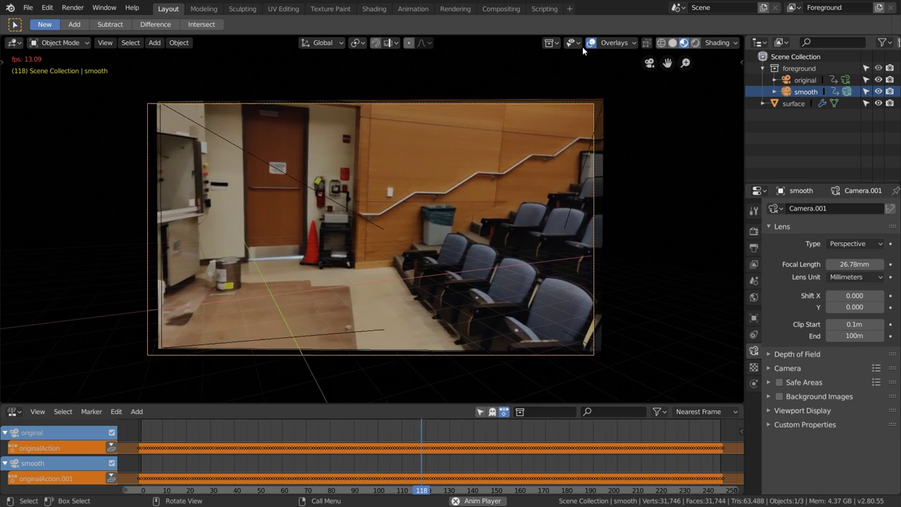
{"action": "left_click", "coordinate": [590, 43]}
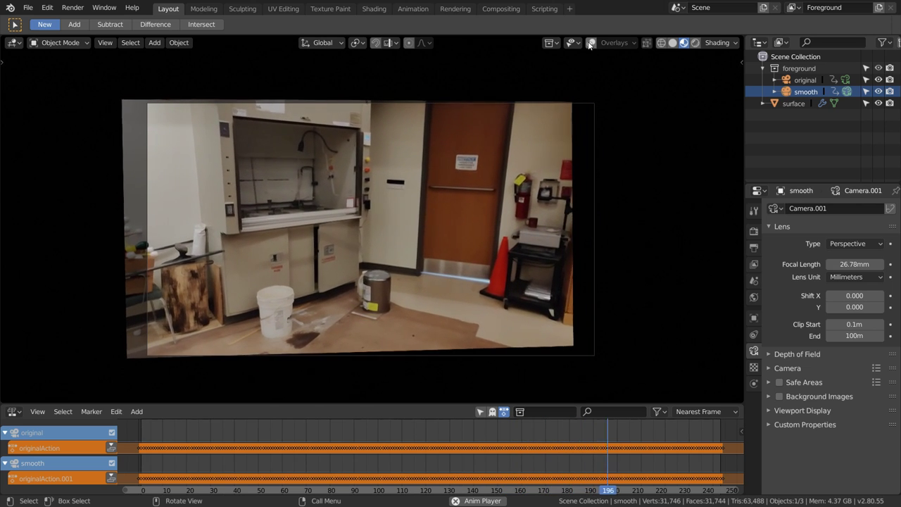
{"action": "key", "text": "Escape"}
{"action": "key", "text": "space"}
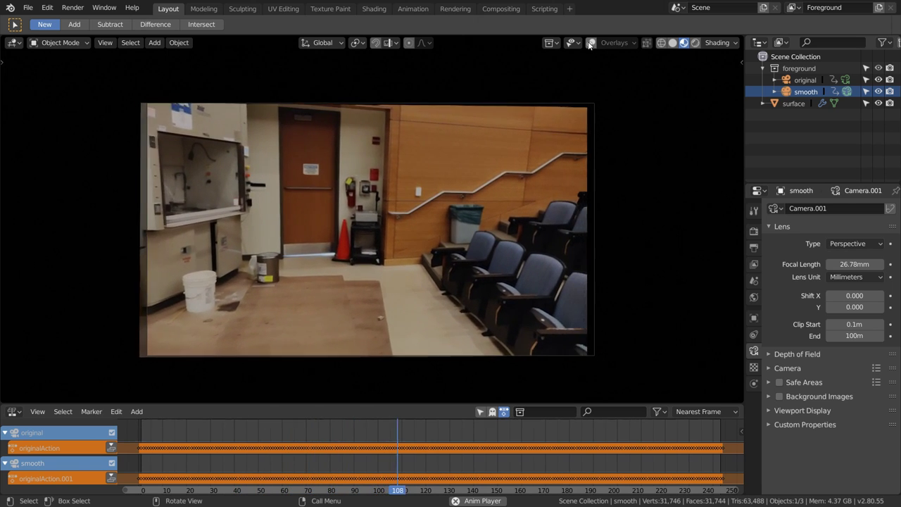
{"action": "key", "text": "space"}
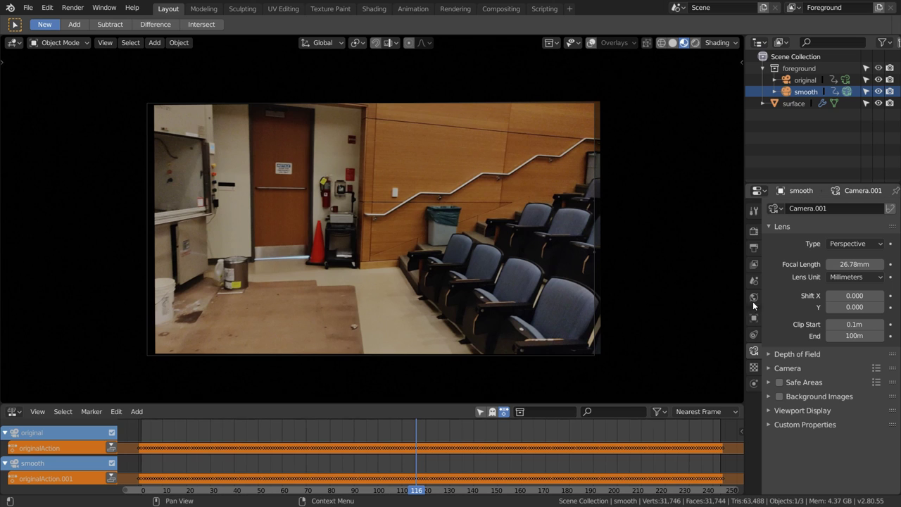
Step: In the render color management settings, set the View Transform to Default and the Look to None
{"action": "left_click", "coordinate": [756, 231]}
{"action": "left_click", "coordinate": [797, 441]}
{"action": "scroll", "coordinate": [799, 439], "scroll_direction": "down", "scroll_amount": 3}
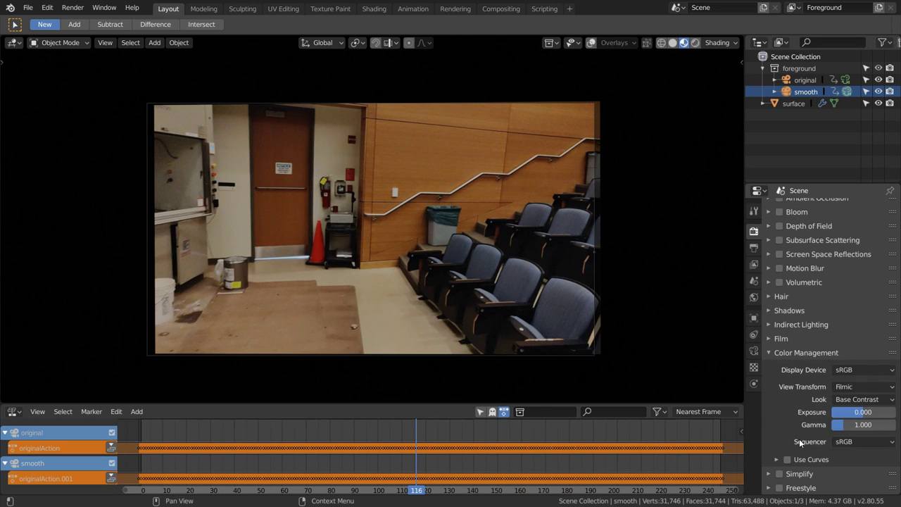
{"action": "left_click", "coordinate": [839, 389]}
{"action": "left_click", "coordinate": [832, 400]}
{"action": "left_click", "coordinate": [837, 401]}
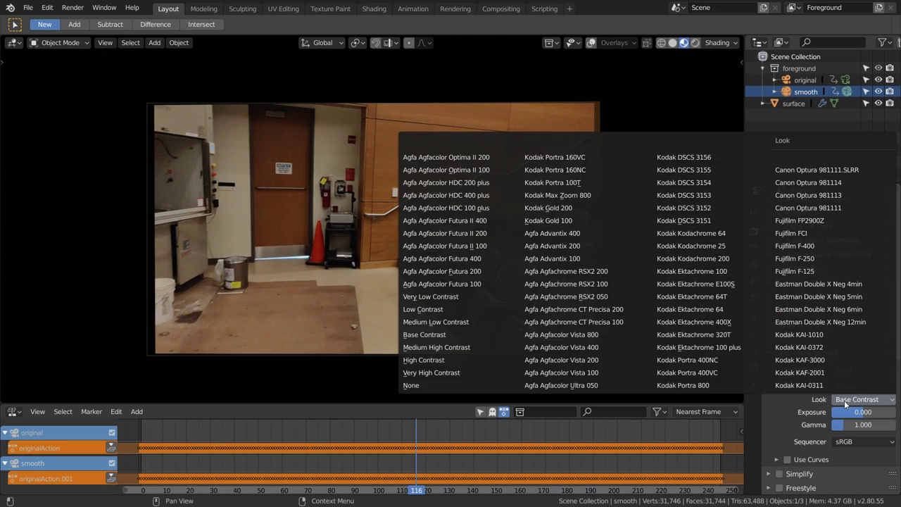
{"action": "left_click", "coordinate": [439, 381]}
Step: In the Compositing workspace, add a Render Layers node and connect its Image output to the Viewer and Composite nodes
{"action": "left_click", "coordinate": [501, 8]}
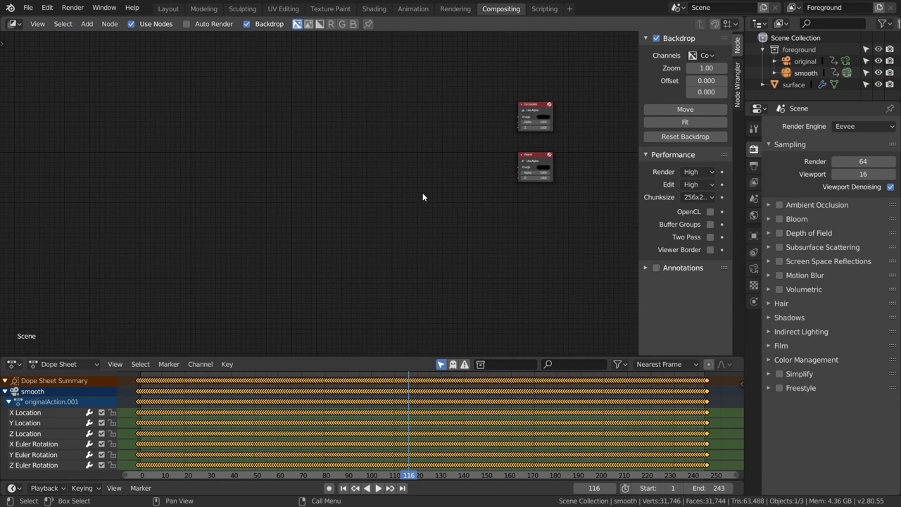
{"action": "middle_click_drag", "start_coordinate": [422, 198], "coordinate": [329, 289]}
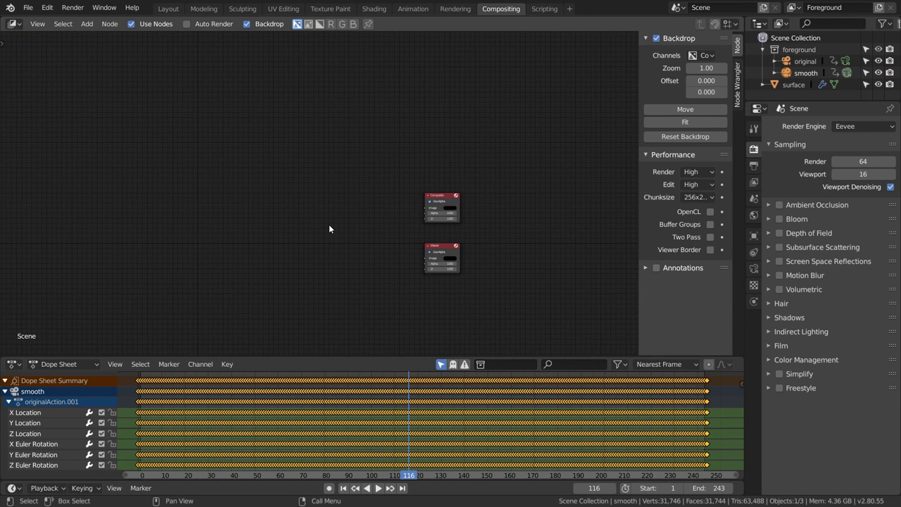
{"action": "key", "text": "shift+a"}
{"action": "mouse_move", "coordinate": [305, 246]}
{"action": "left_click", "coordinate": [398, 324]}
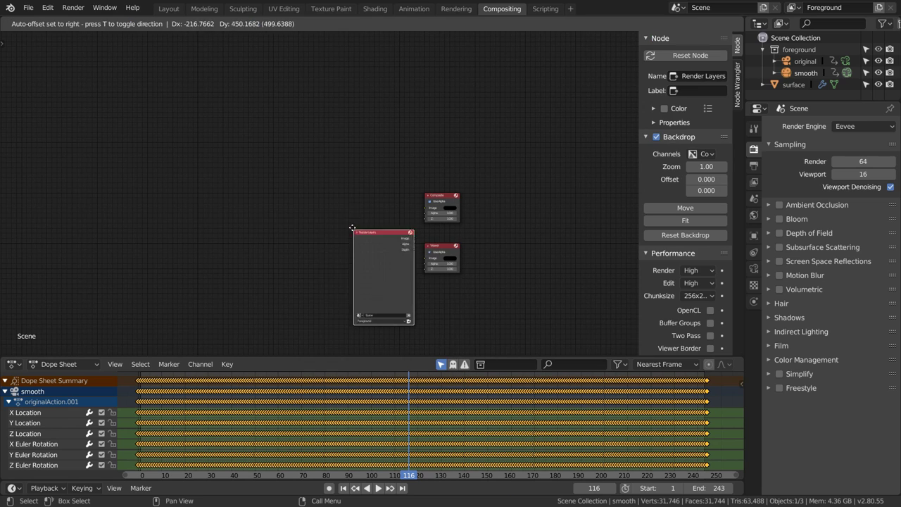
{"action": "left_click", "coordinate": [352, 227]}
{"action": "scroll", "coordinate": [394, 232], "scroll_direction": "up", "scroll_amount": 2}
{"action": "left_click", "coordinate": [355, 206], "text": "ctrl+shift"}
{"action": "left_click_drag", "start_coordinate": [383, 214], "coordinate": [468, 211]}
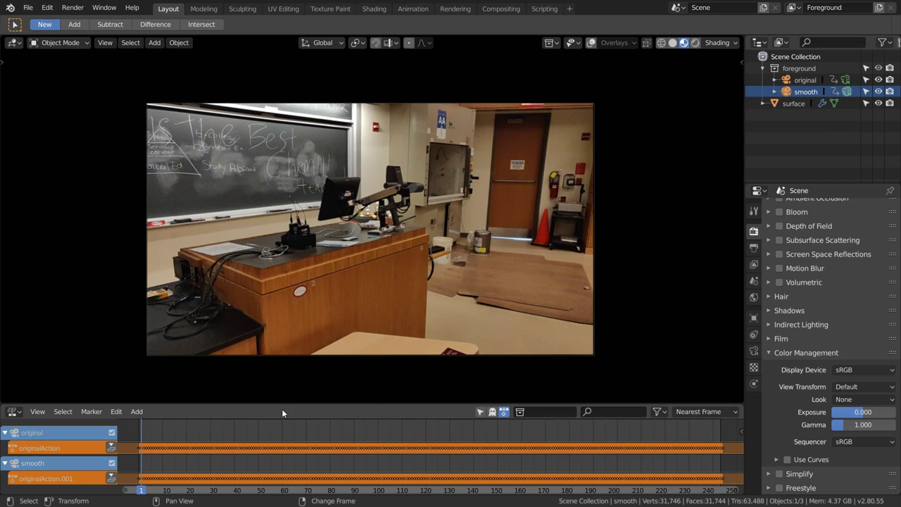
Step: Set the render output's file format to FFmpeg video and its encoding container to MPEG-4
{"action": "left_click", "coordinate": [754, 248]}
{"action": "scroll", "coordinate": [823, 317], "scroll_direction": "down", "scroll_amount": 3}
{"action": "left_click", "coordinate": [865, 424]}
{"action": "left_click", "coordinate": [848, 402]}
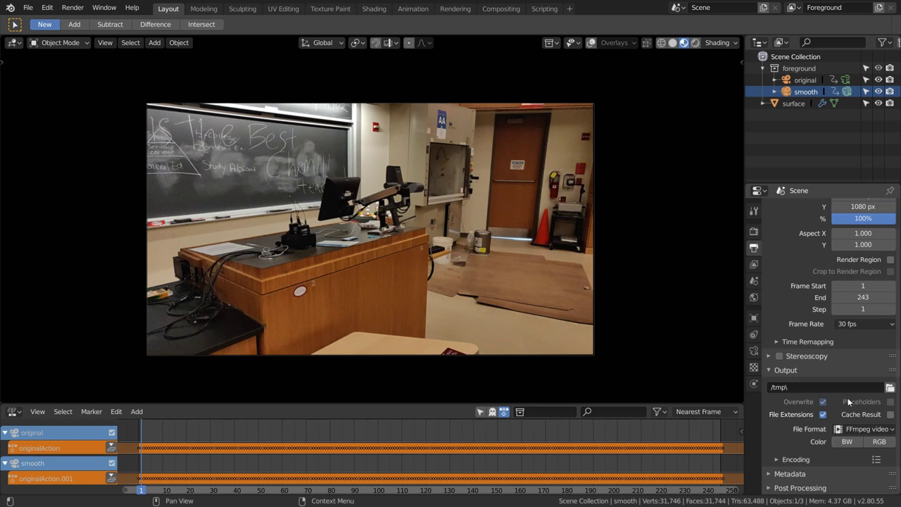
{"action": "left_click", "coordinate": [796, 459]}
{"action": "scroll", "coordinate": [824, 394], "scroll_direction": "down", "scroll_amount": 2}
{"action": "left_click", "coordinate": [865, 423]}
{"action": "left_click", "coordinate": [856, 330]}
{"action": "scroll", "coordinate": [838, 366], "scroll_direction": "down", "scroll_amount": 1}
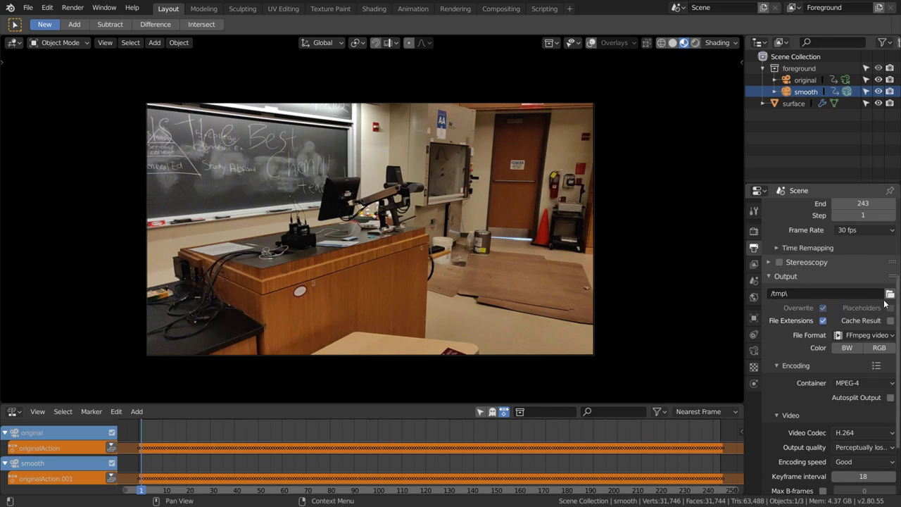